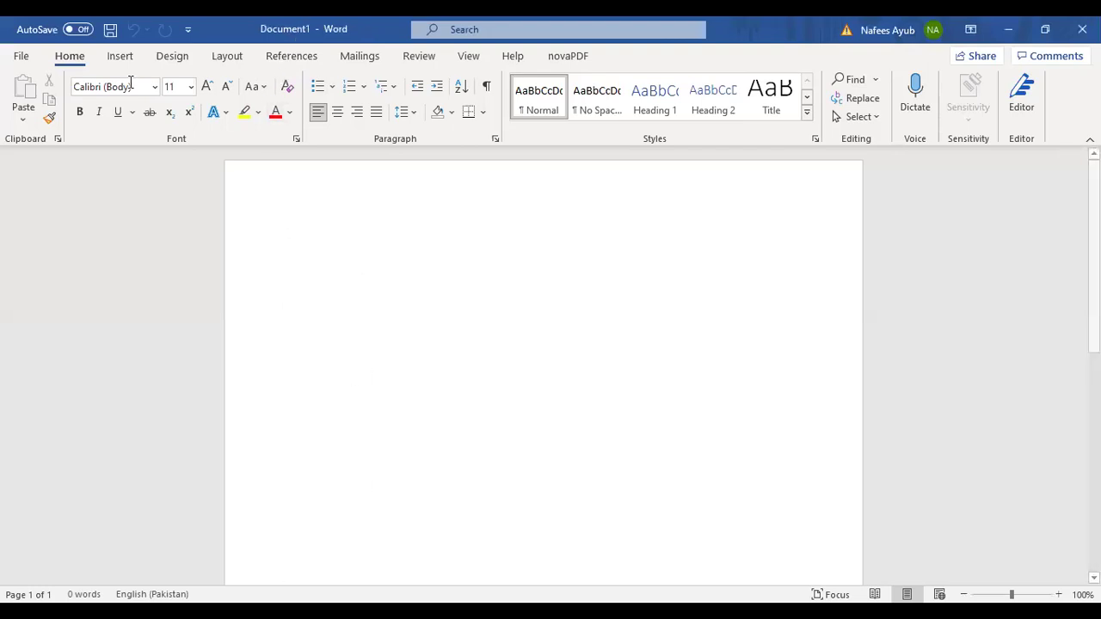
Save the new blank document to the Desktop as a Word document named "Psychology"
left_click(21, 57)
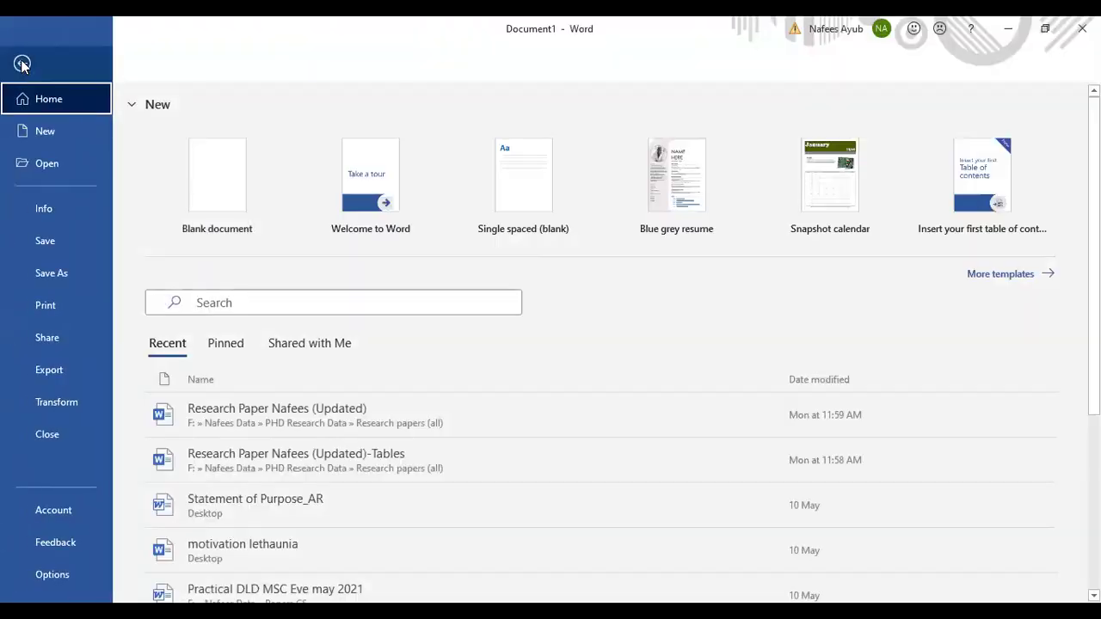
left_click(52, 241)
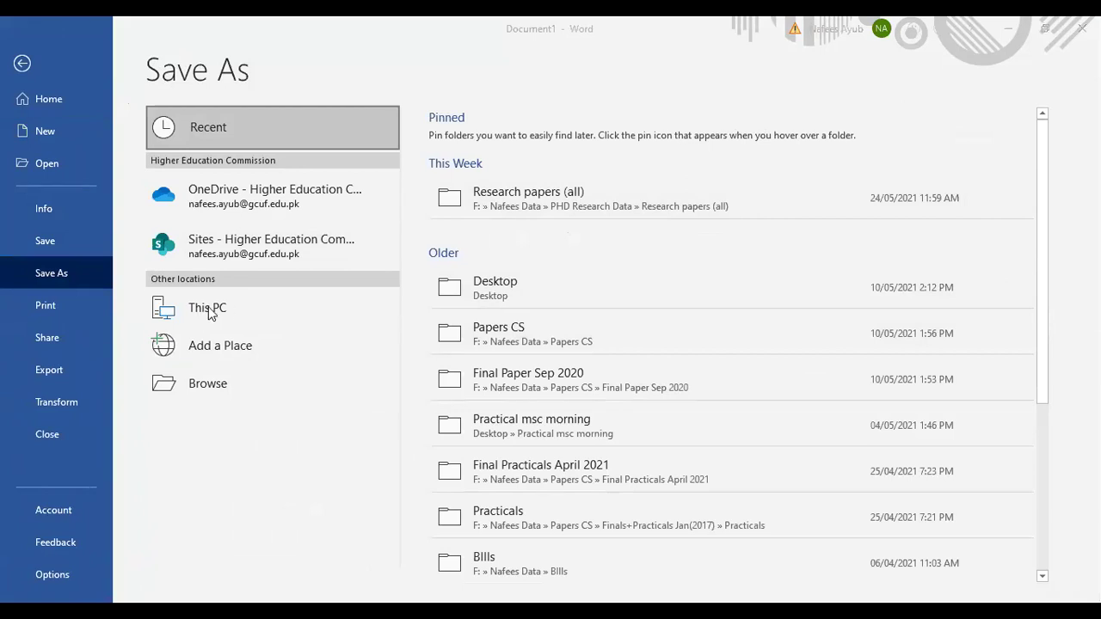
left_click(500, 289)
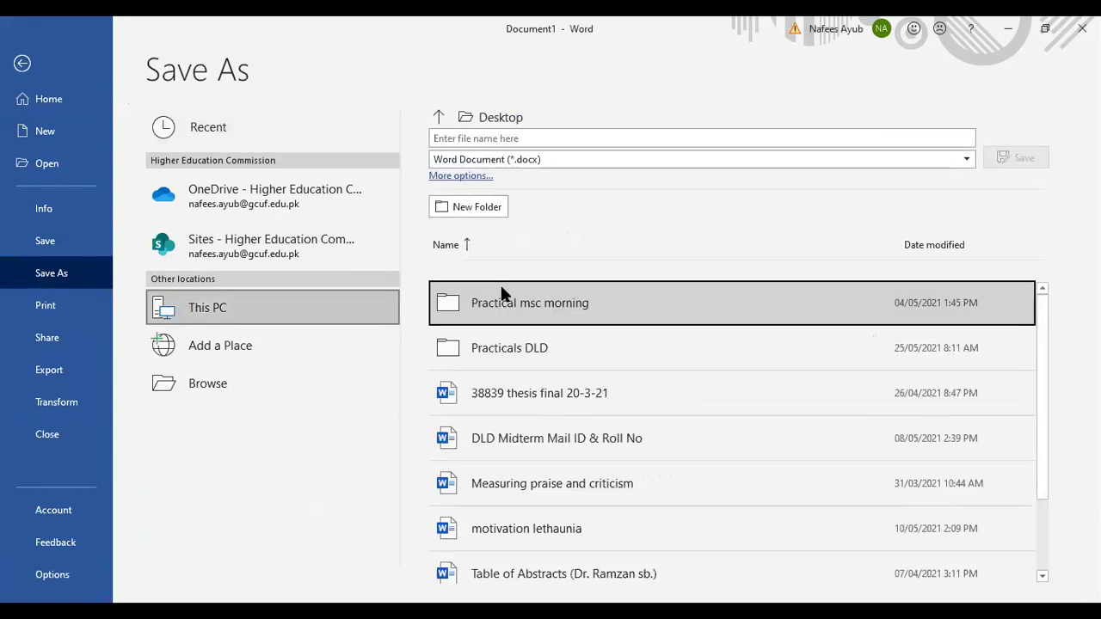
left_click(513, 138)
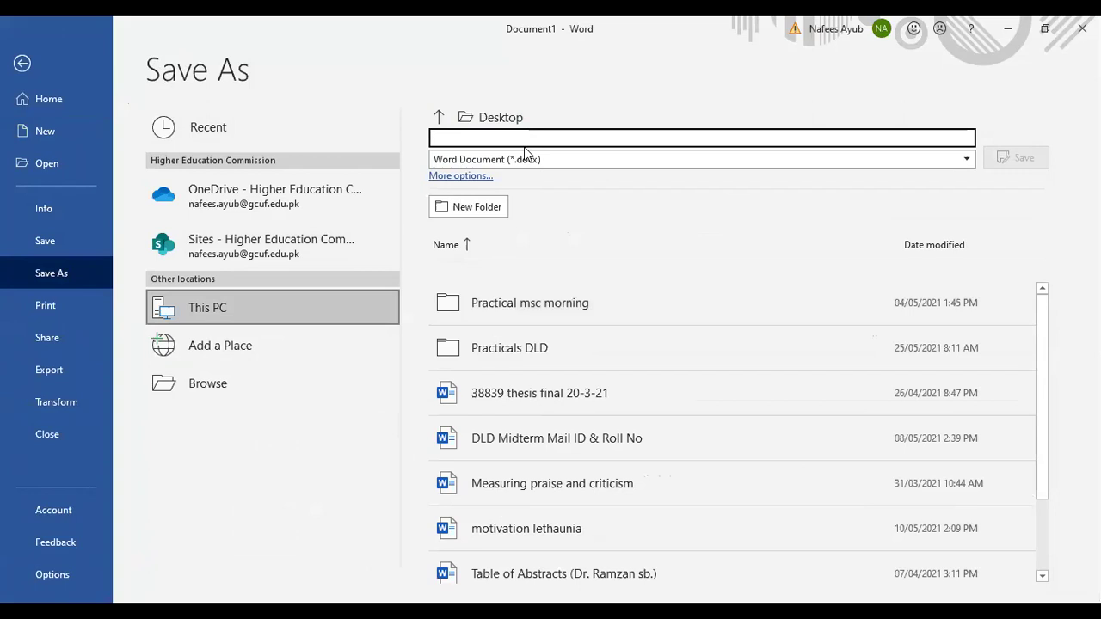
type("Psy")
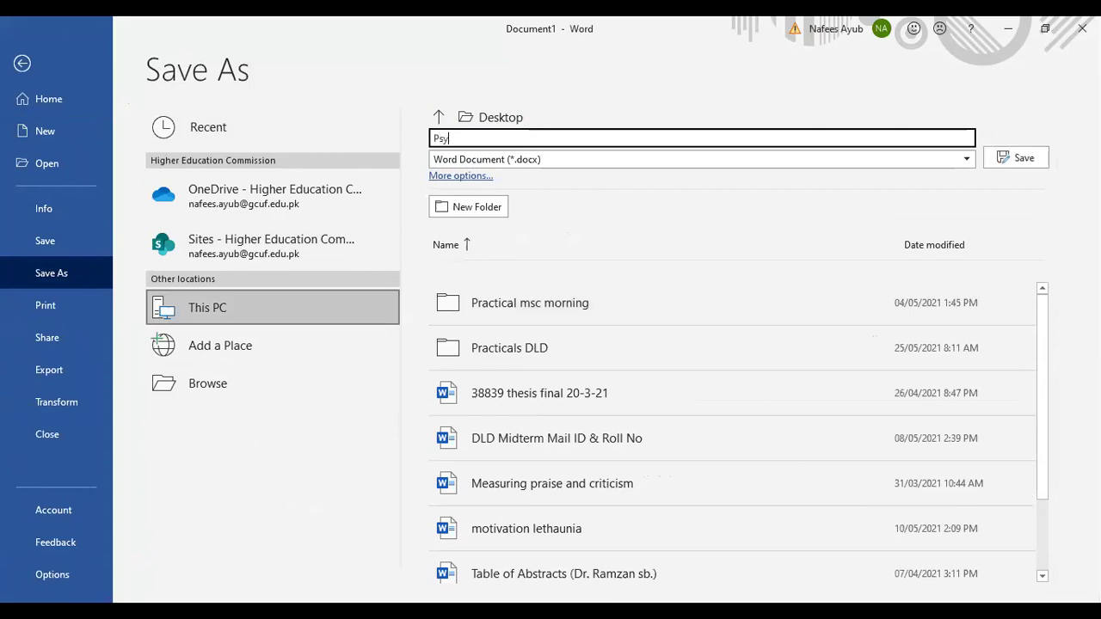
type("chology")
key("Return")
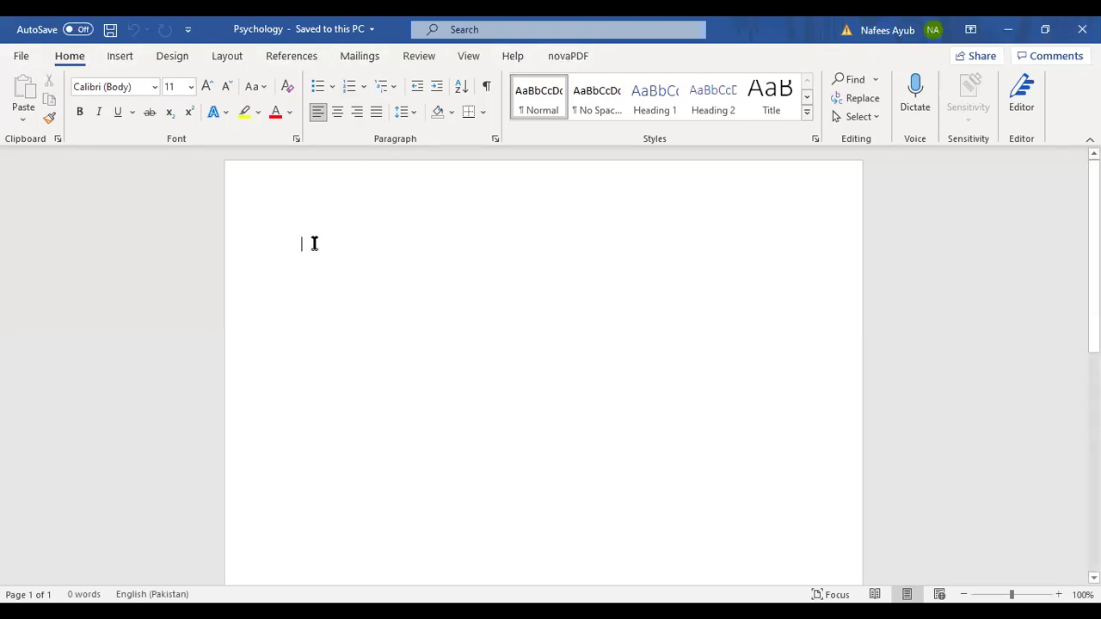
Write "Tabs" on the first line of the page and look over the file-level commands
type("Tabs")
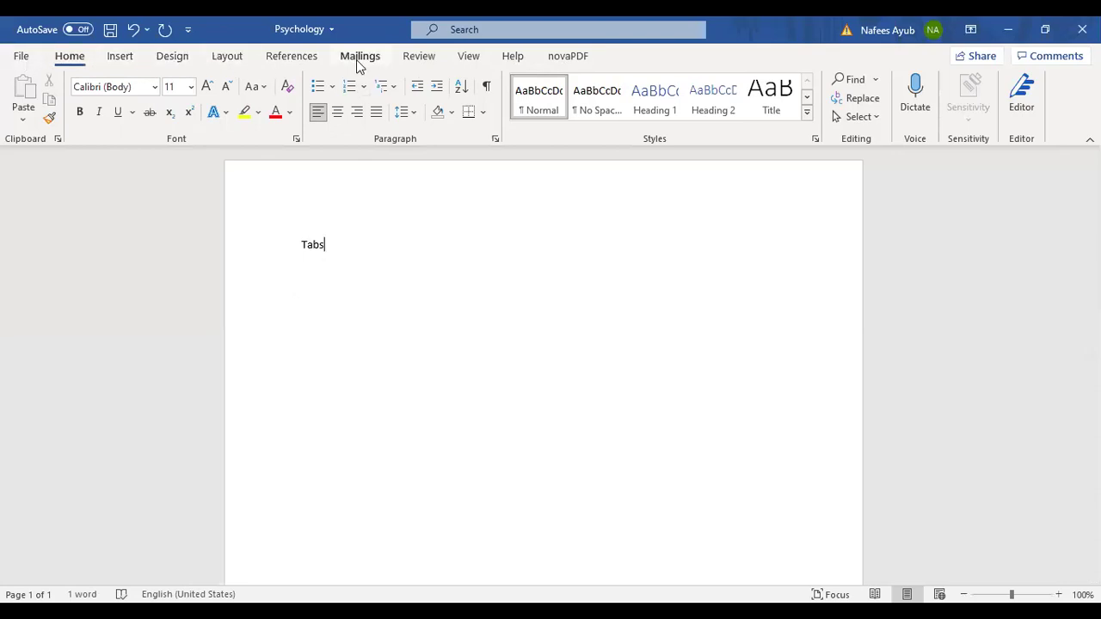
left_click(23, 56)
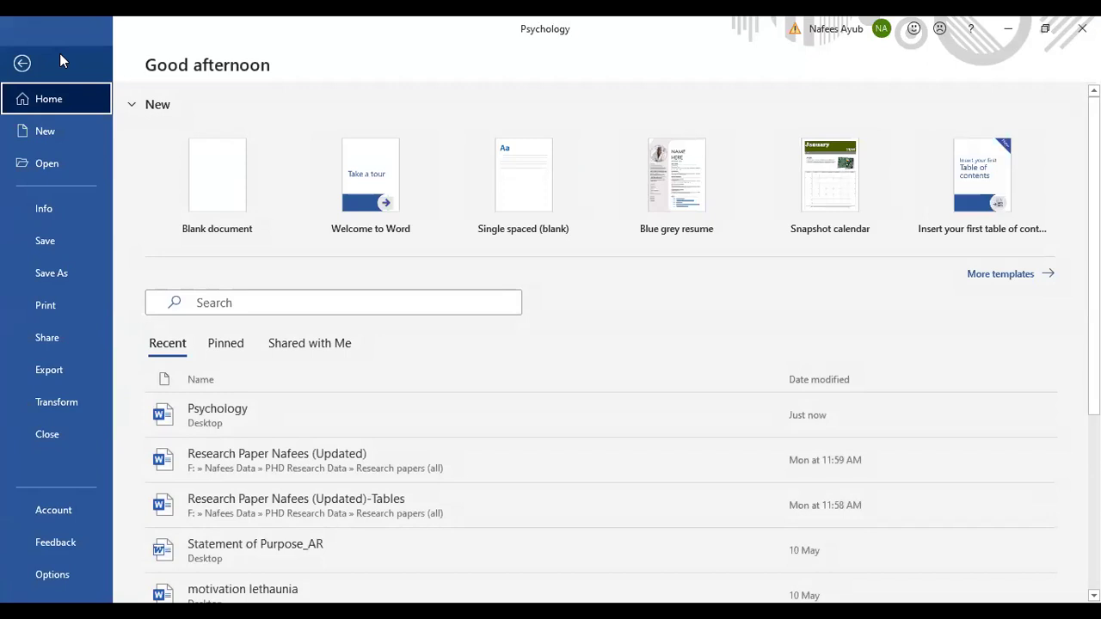
key("Escape")
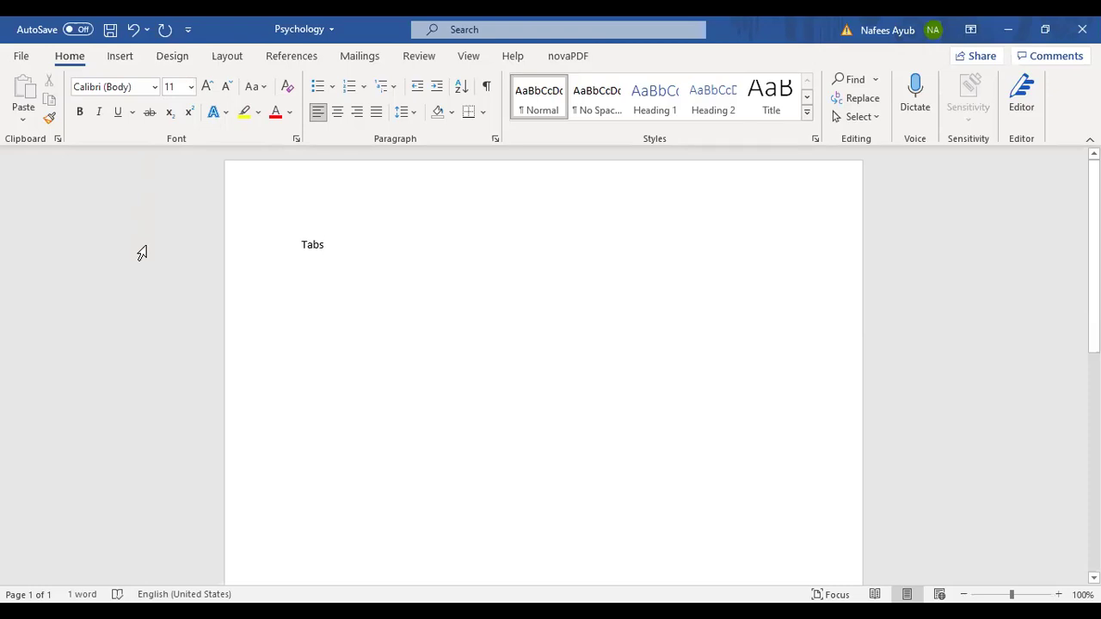
left_click(23, 56)
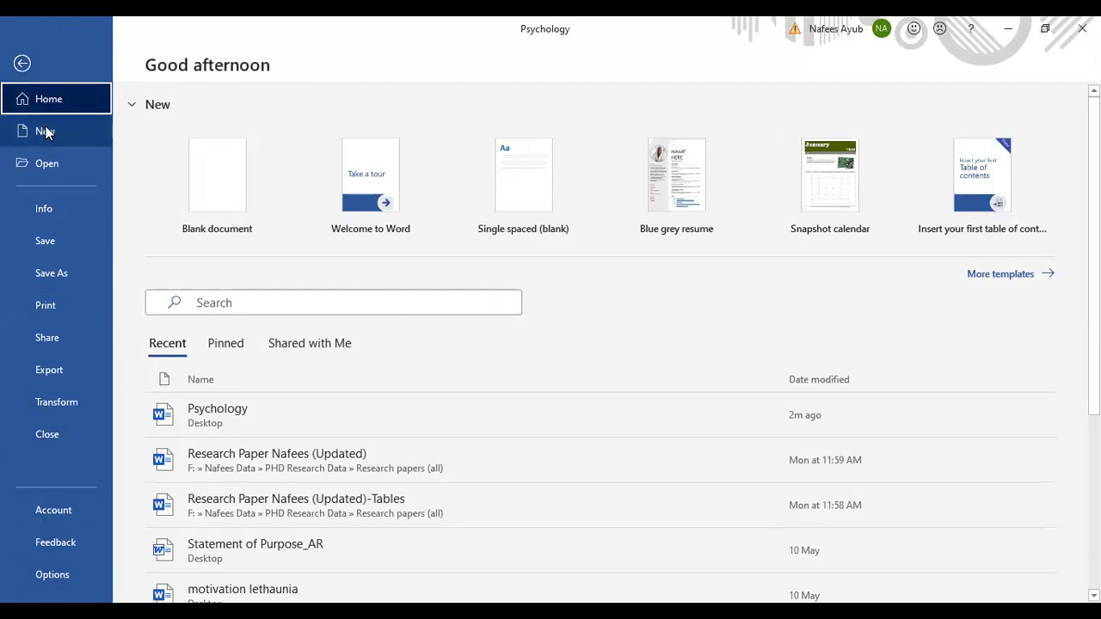
left_click(46, 247)
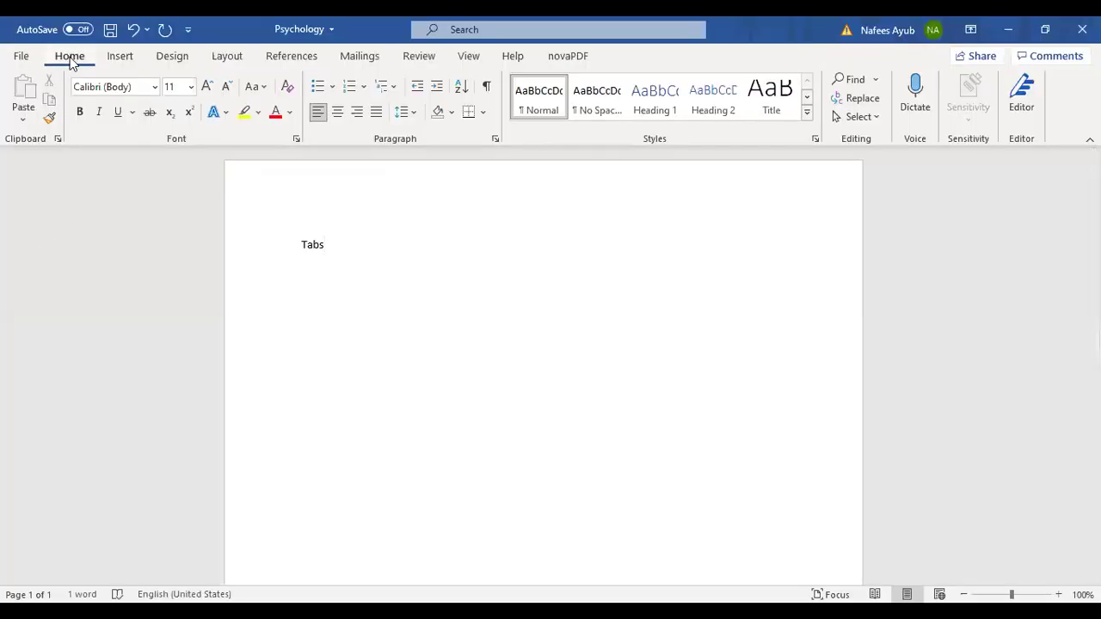
Look through the ribbon's command groups for inserting, design, page layout and basic formatting
left_click(128, 60)
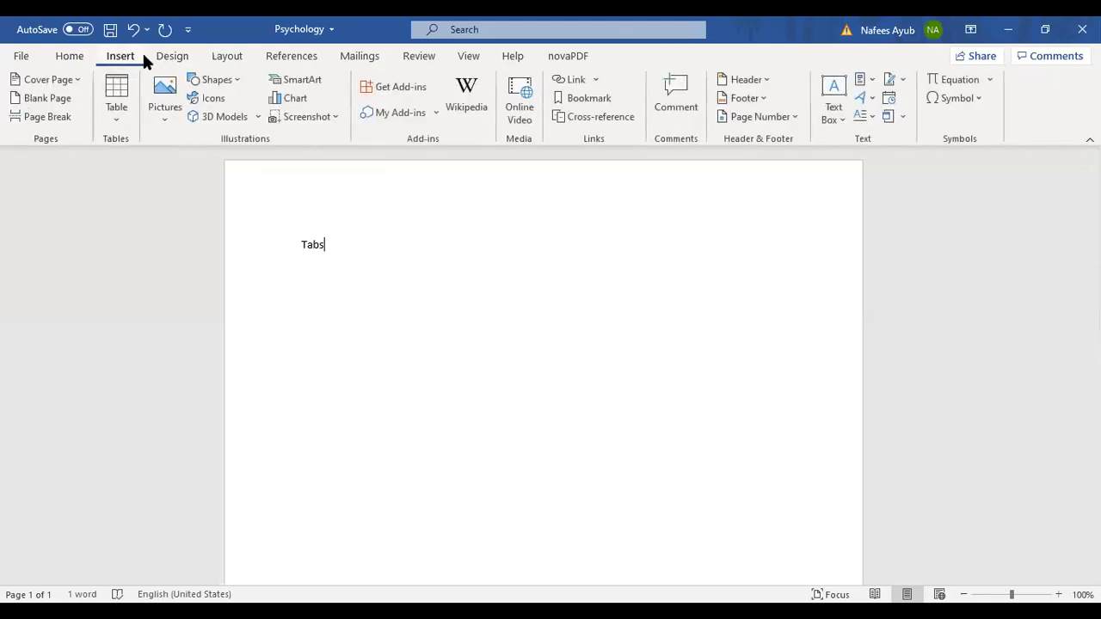
left_click(186, 57)
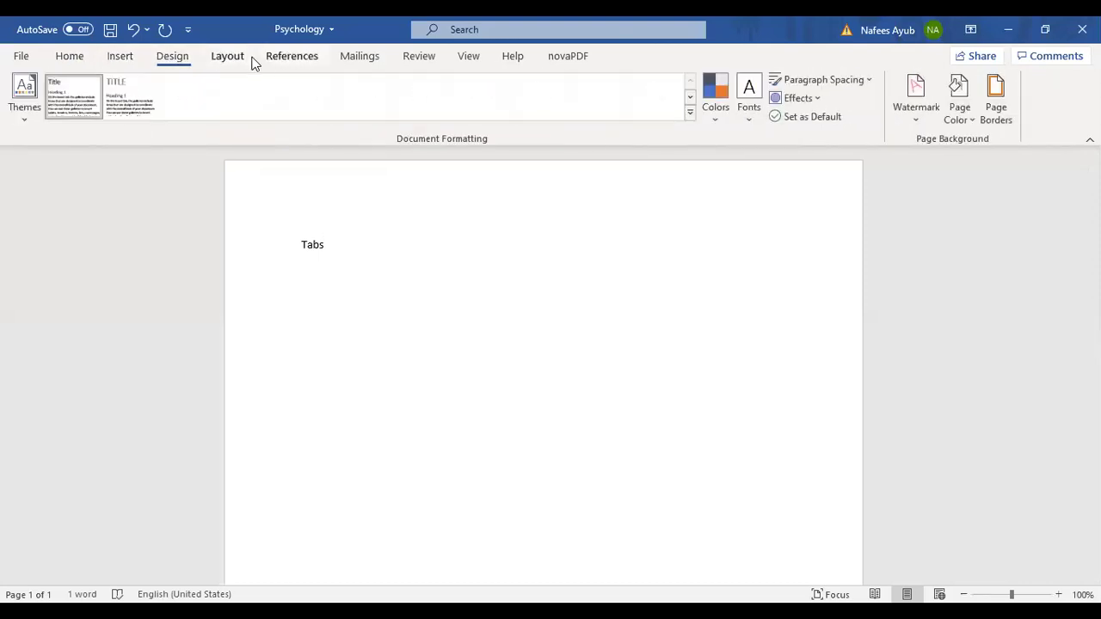
left_click(238, 63)
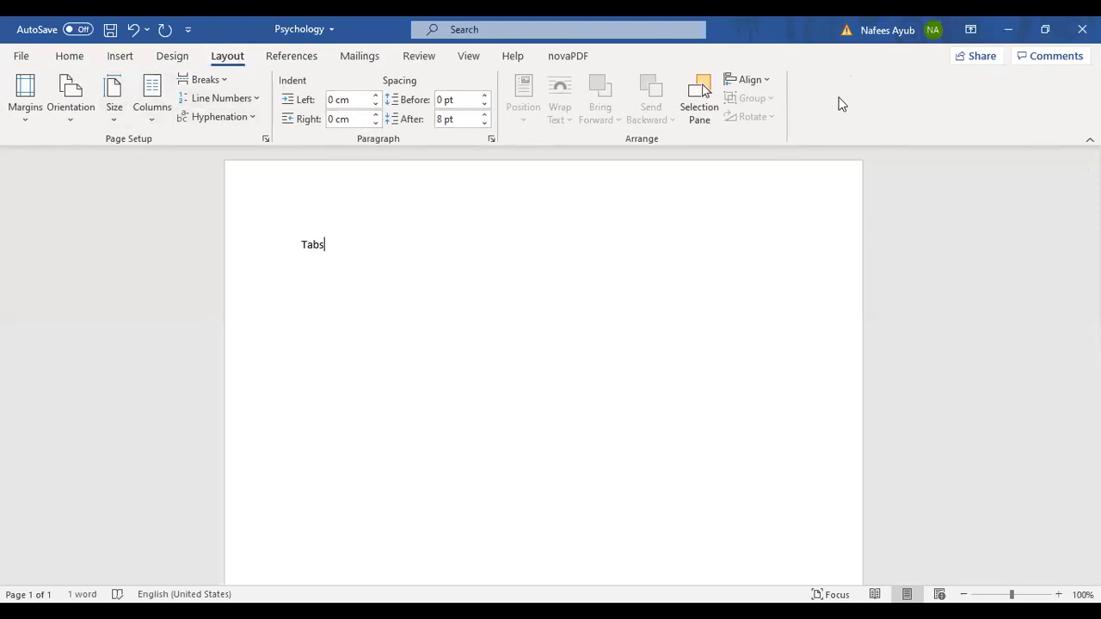
left_click(178, 59)
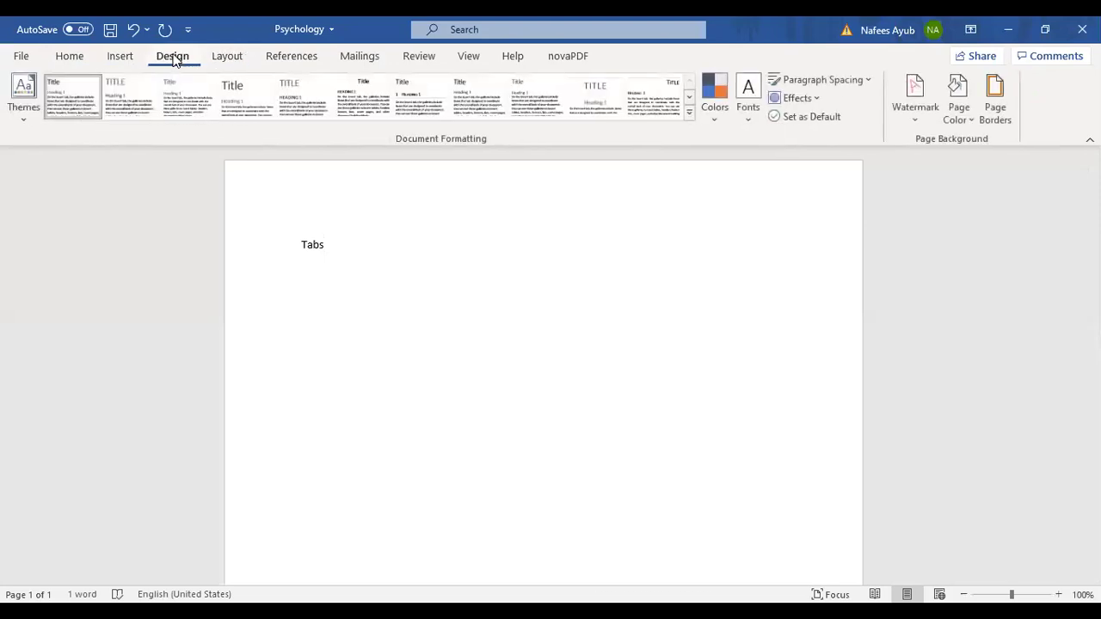
left_click(118, 62)
left_click(64, 59)
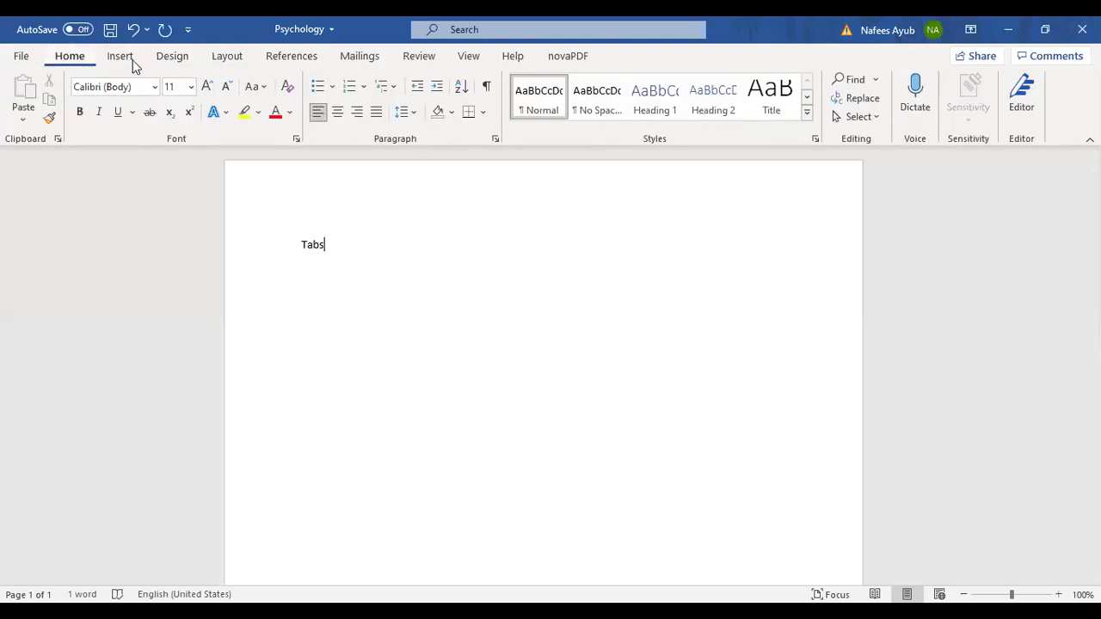
left_click(185, 62)
left_click(231, 62)
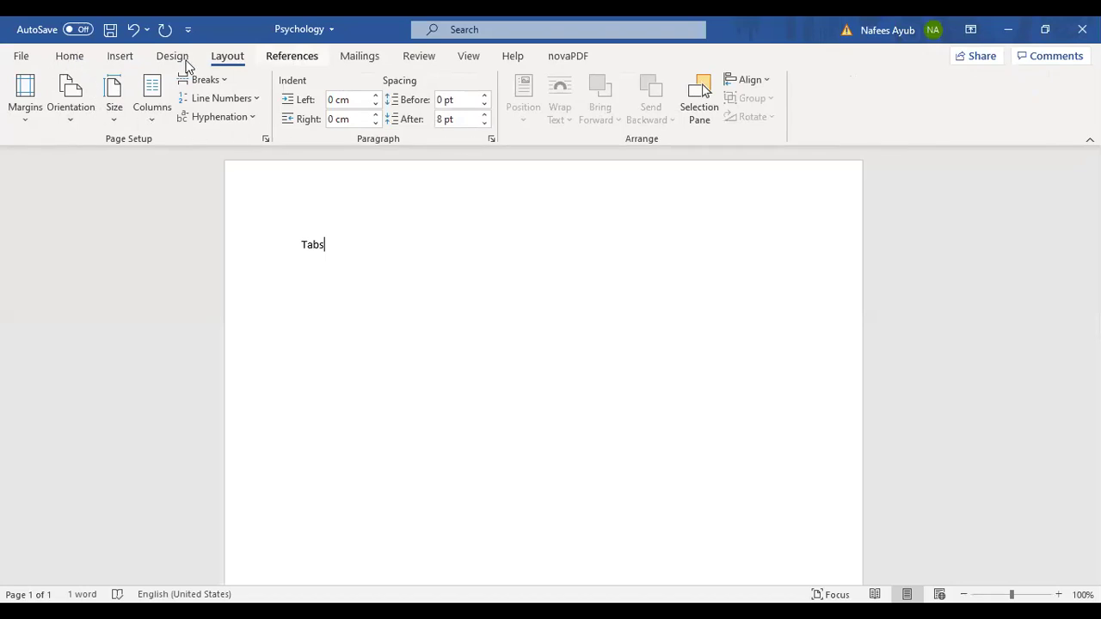
scroll(259, 128, "up", 3)
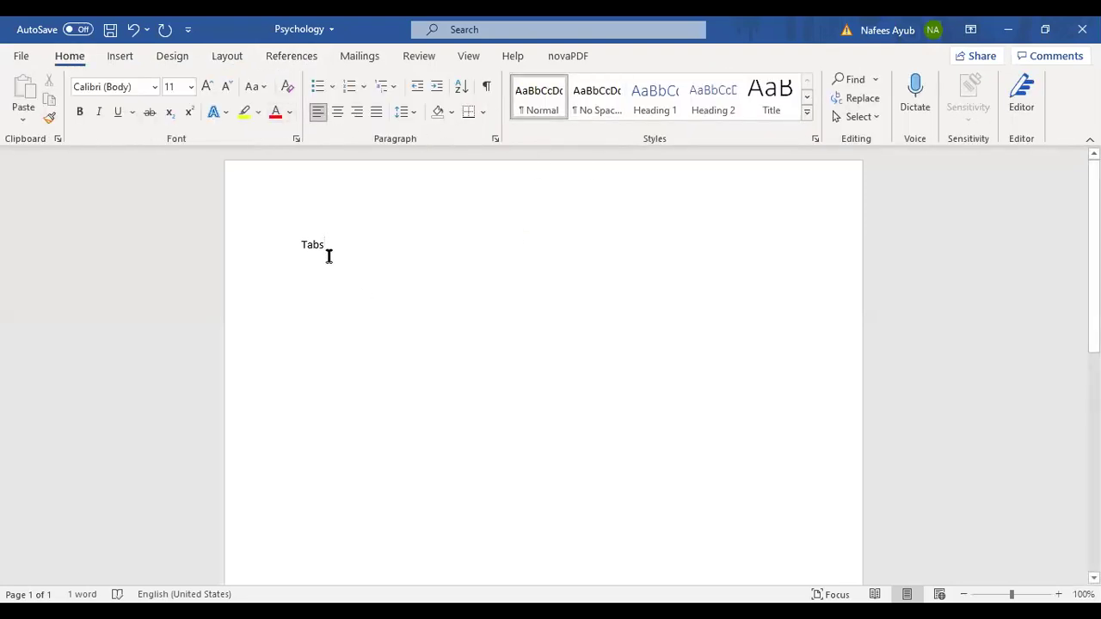
Replace the word "Tabs" with "Ribbon" on the first line of the page
key("BackSpace")
key("BackSpace")
key("BackSpace")
key("BackSpace")
type("Ribbon")
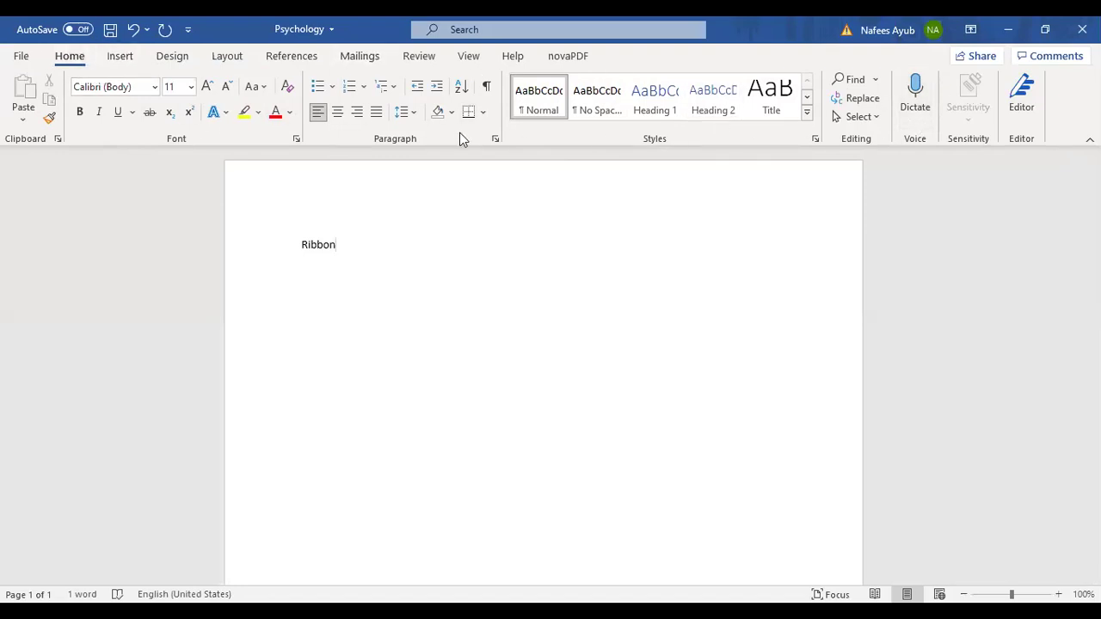
Examine how the ribbon's commands are grouped for inserting, design, layout, references and mailings, and review the file commands
left_click(117, 60)
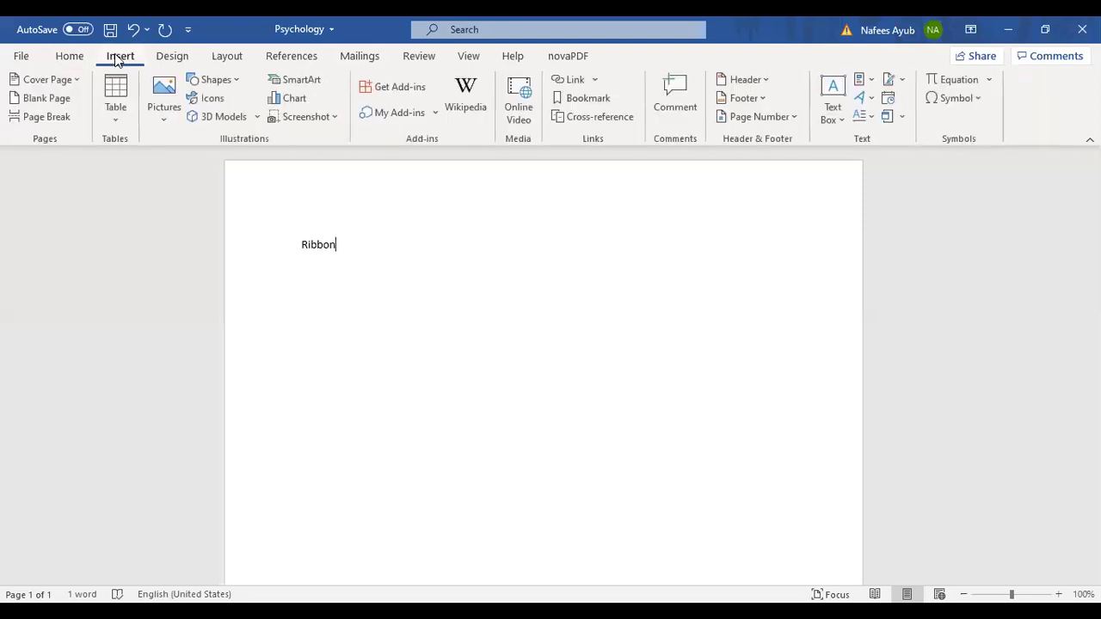
left_click(165, 60)
left_click(226, 60)
left_click(289, 60)
left_click(358, 61)
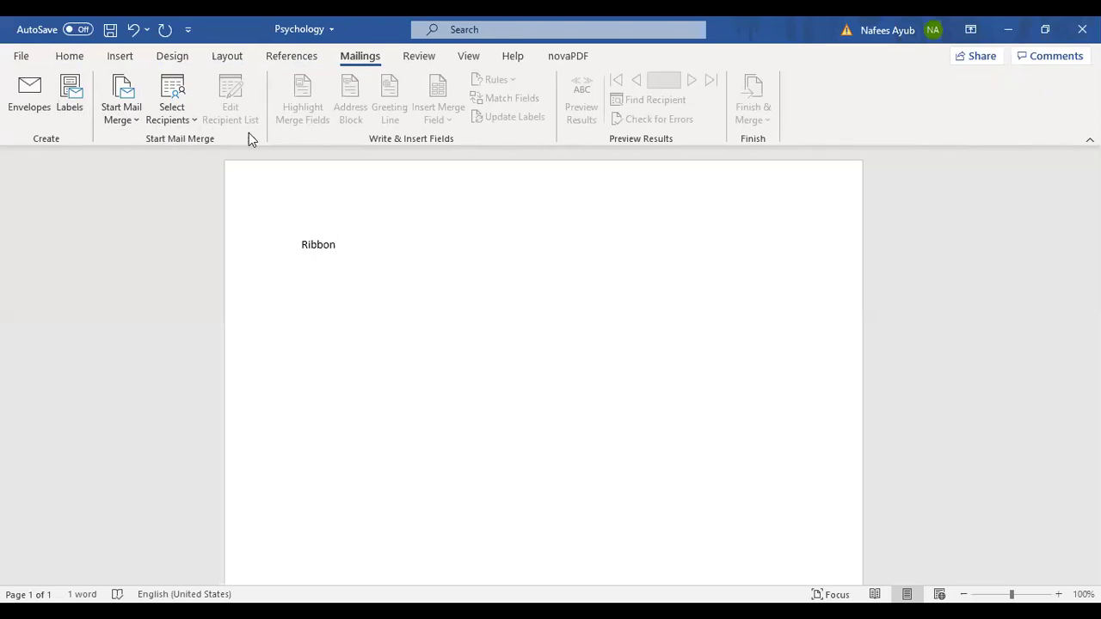
left_click(230, 58)
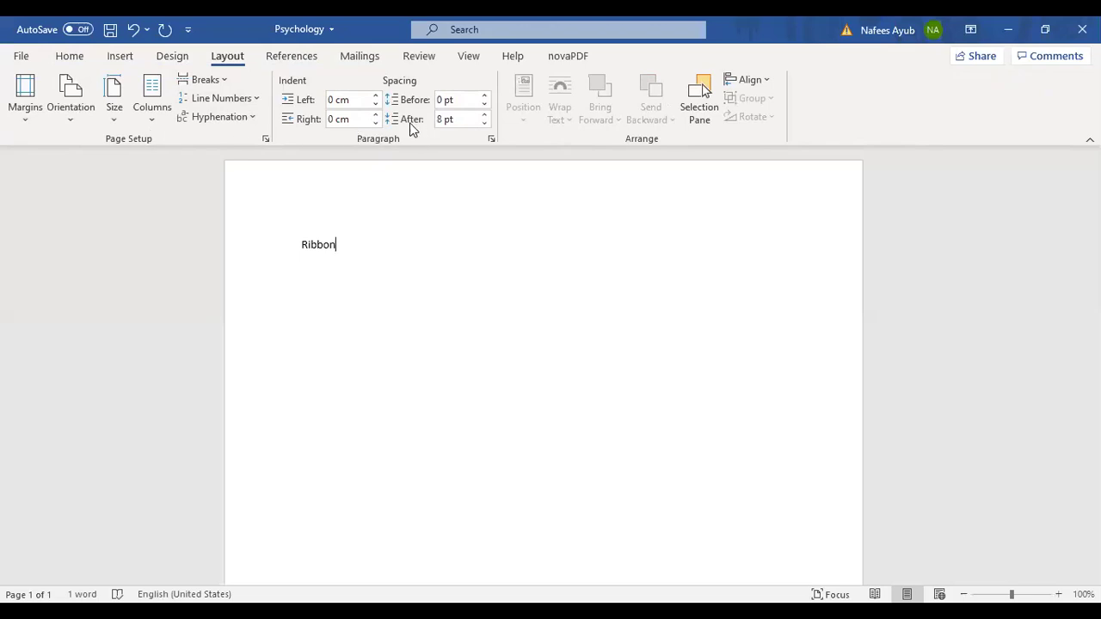
left_click(123, 57)
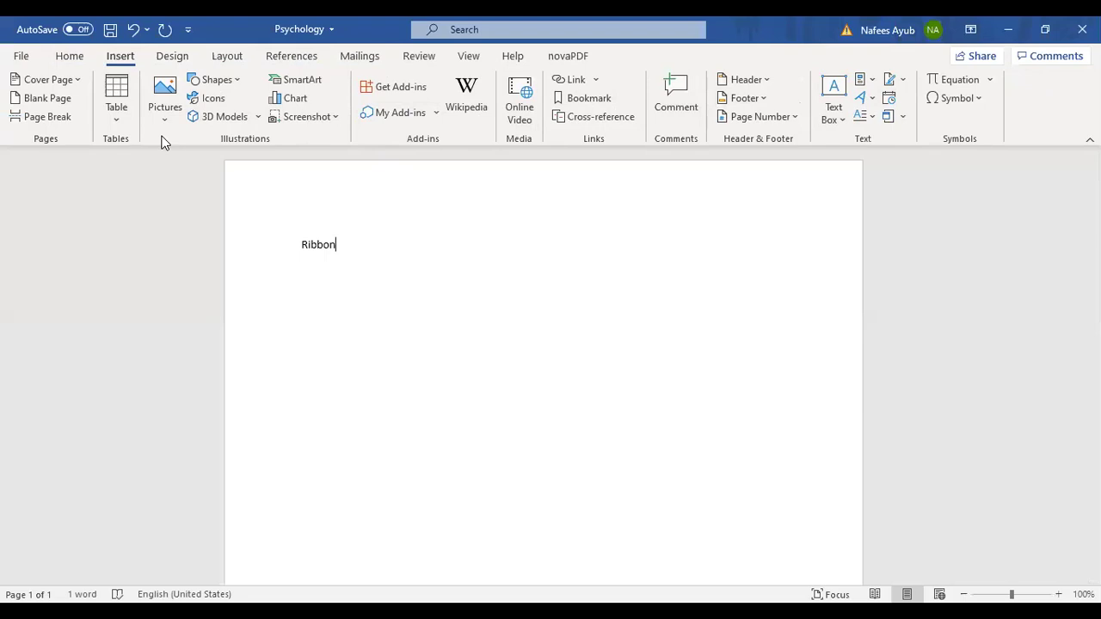
left_click(66, 55)
left_click(22, 57)
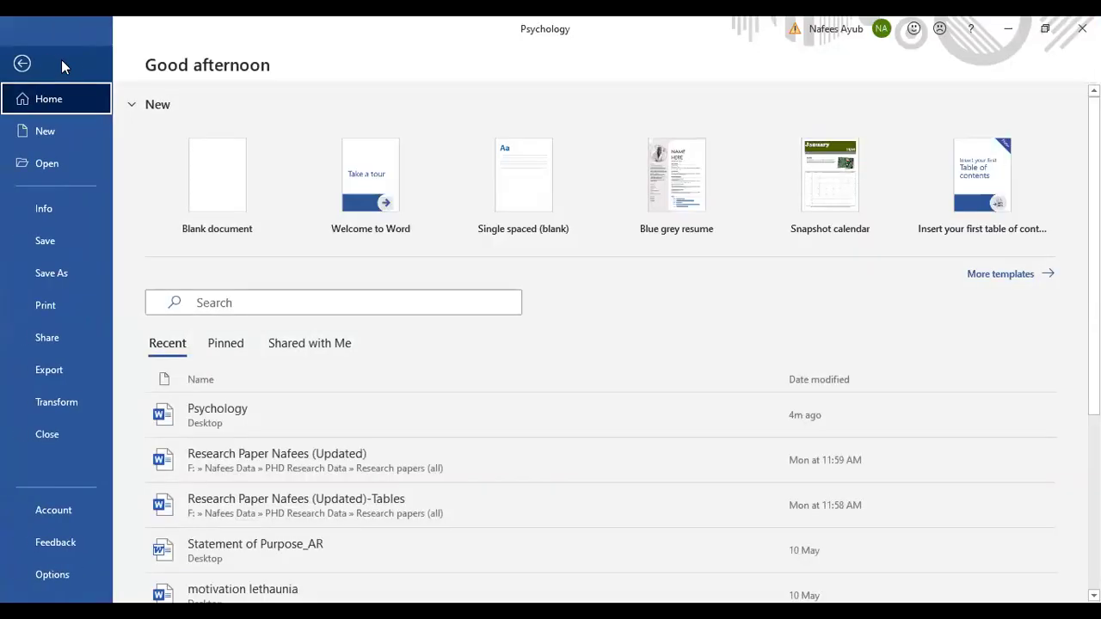
key("Escape")
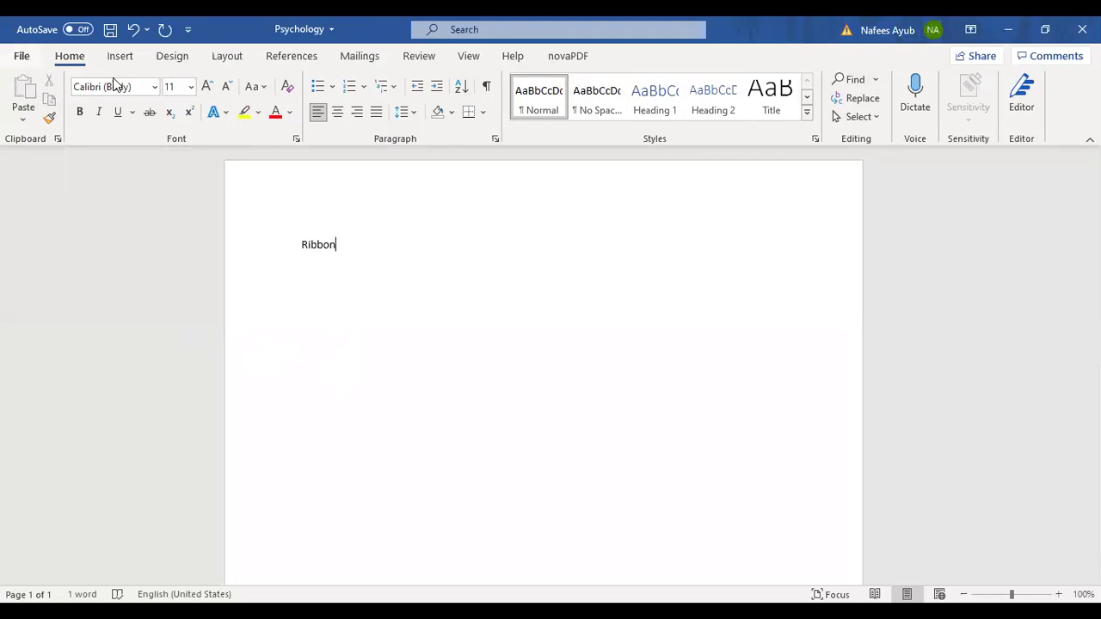
Replace the word "Ribbon" with the sentence "My name is ABC, I belong to Faisalabad."
left_click_drag(347, 243, 285, 244)
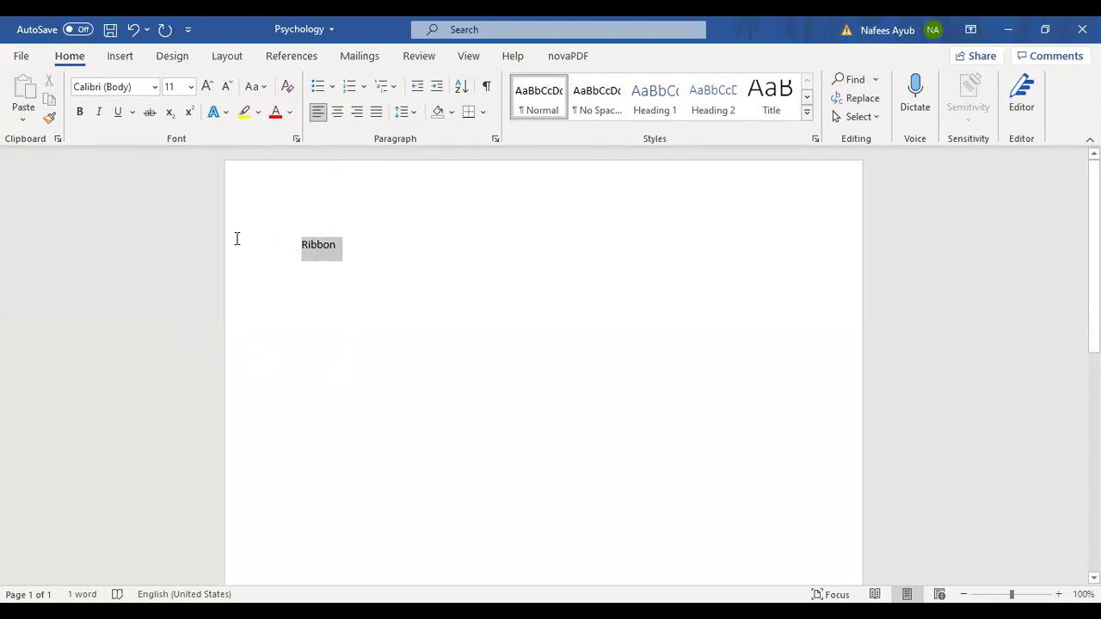
left_click(356, 249)
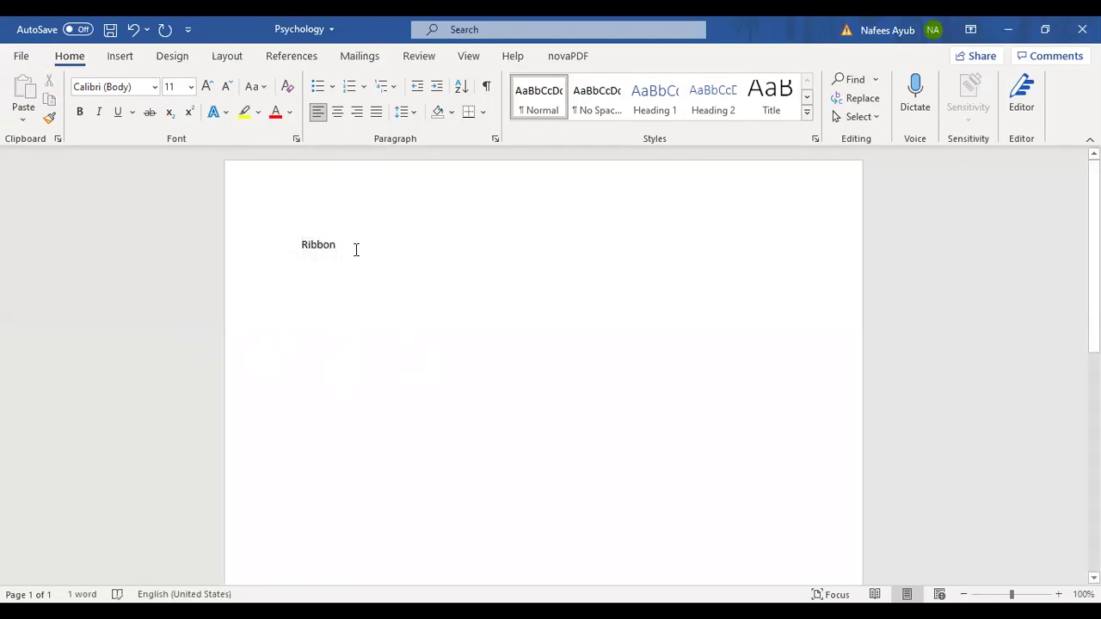
key("BackSpace")
key("BackSpace")
key("BackSpace")
key("BackSpace")
key("BackSpace")
key("BackSpace")
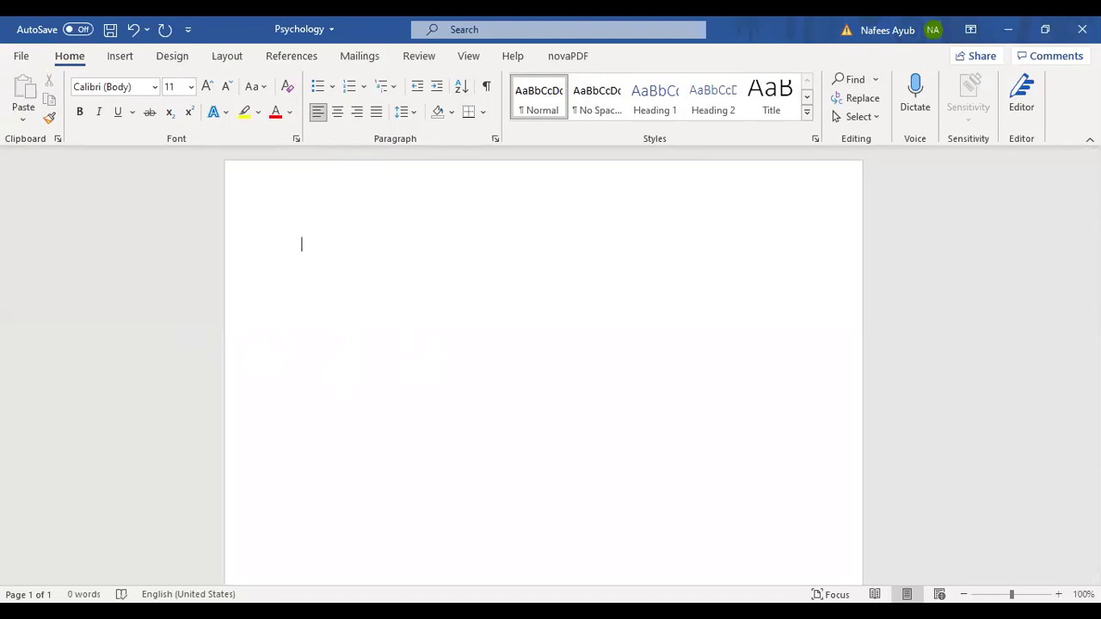
type("My name ")
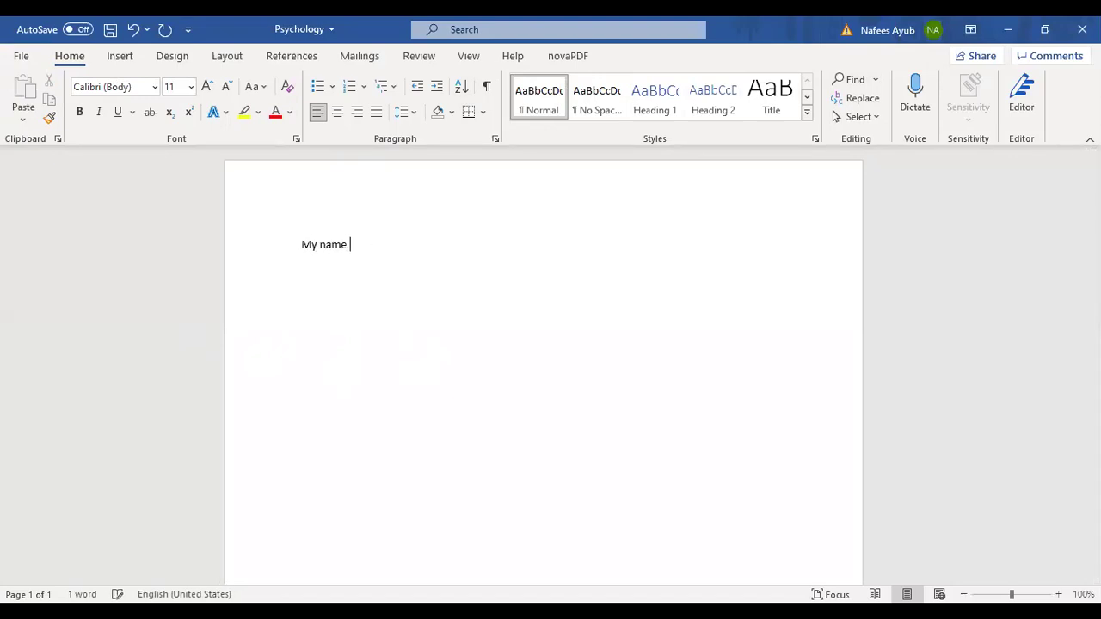
type("is A")
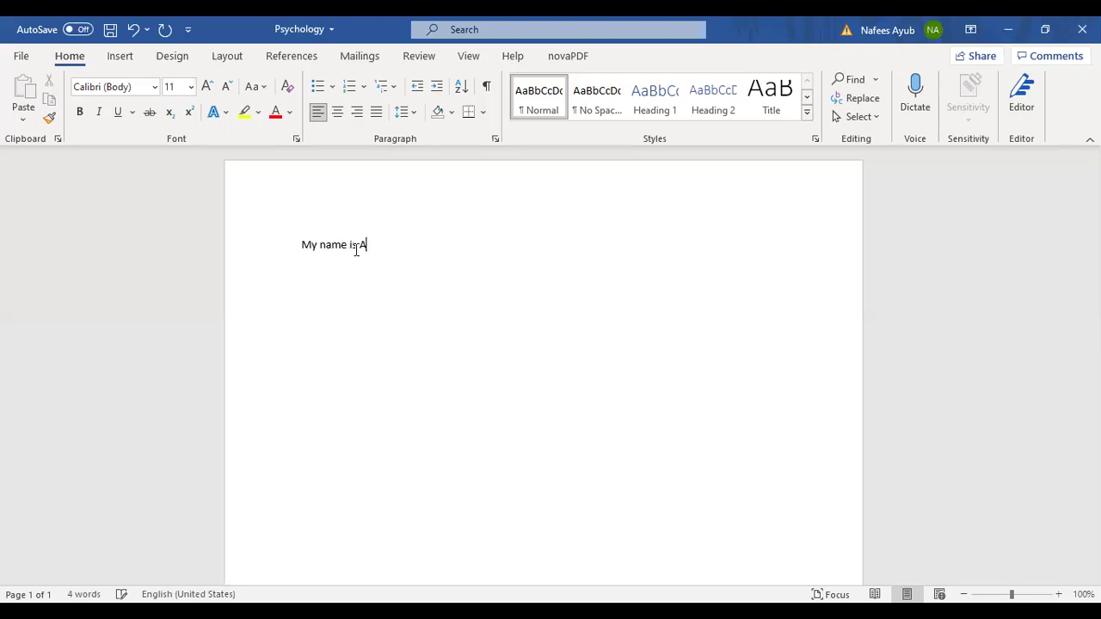
type("BC, I belong to faisalaa")
key("BackSpace")
type("bad.")
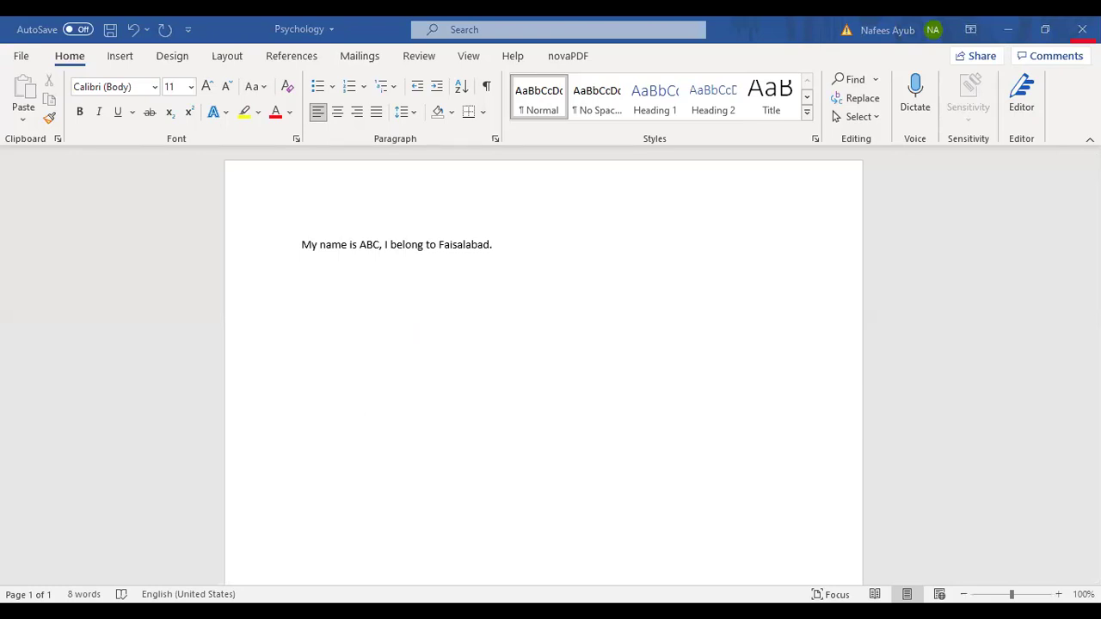
Replace the whole sentence with the copied paragraph beginning "It is well known that the recent developments in science and technology", keeping its source formatting
left_click_drag(301, 245, 505, 250)
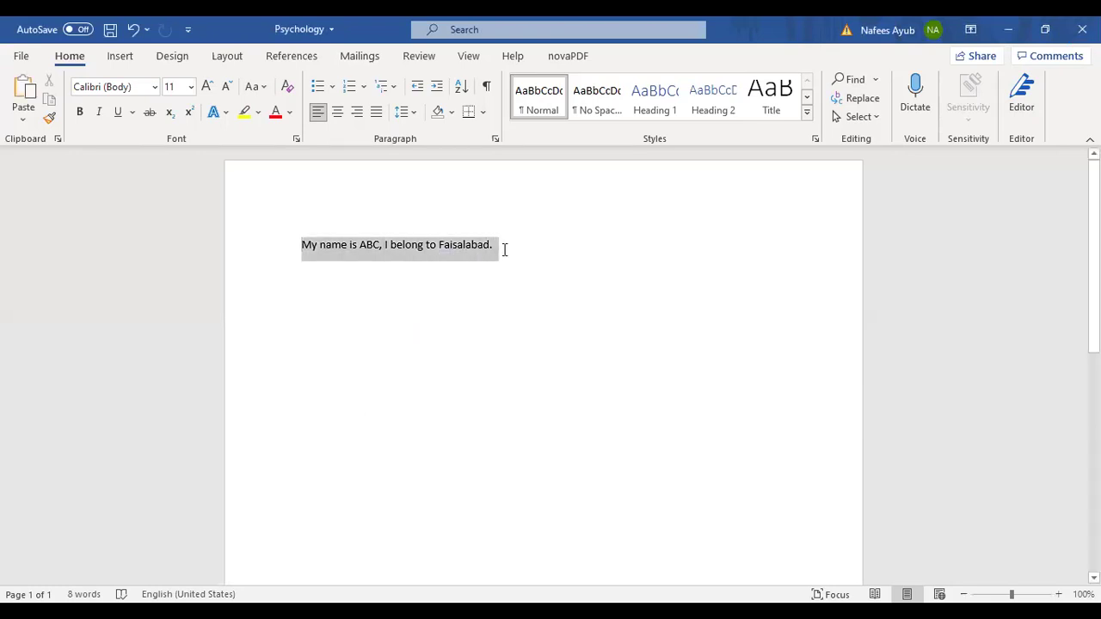
type("It is well known that the recent developments in science and technology have made life much easier for common man by providing so many luxuries. But on the other hand it has got much tougher for engineers because now there is so much for him to learn and implement that this life seems to be too short. The only way to survive in such an environment is to continuously update knowledge and qualification. It is, therefore, very important for me as well to learn as much as I can and improve my qualification to survive in the field.")
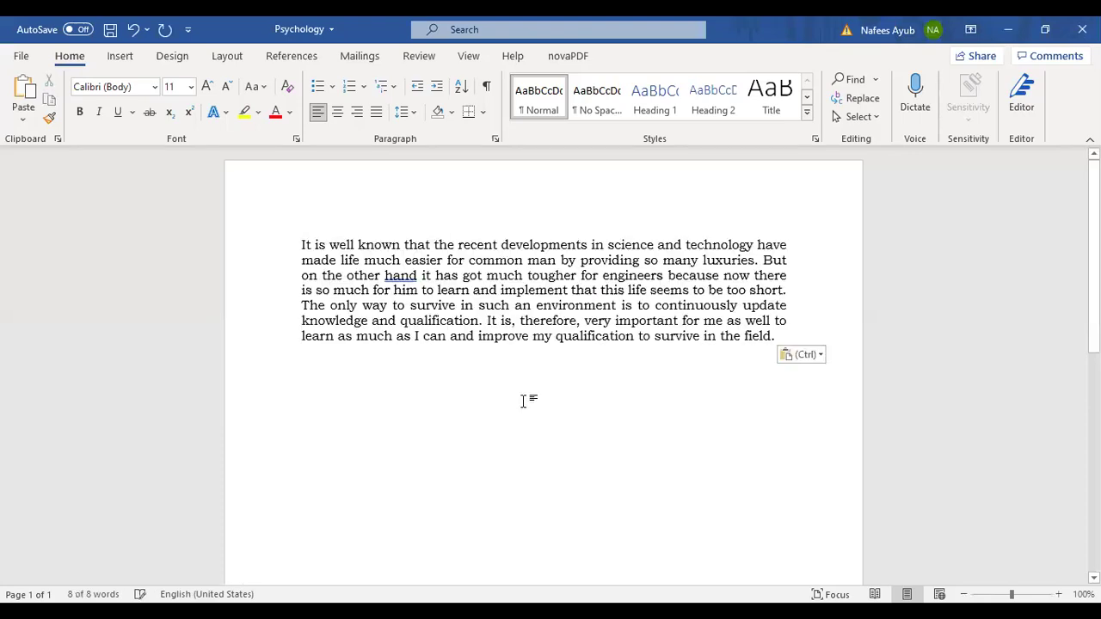
key("BackSpace")
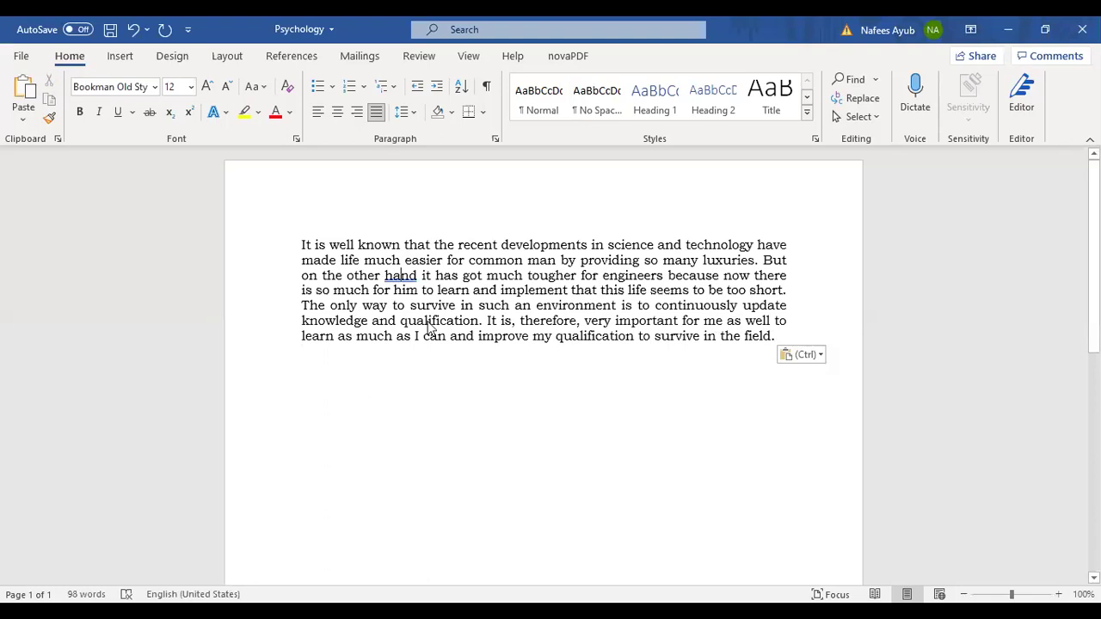
key("Return")
key("Escape")
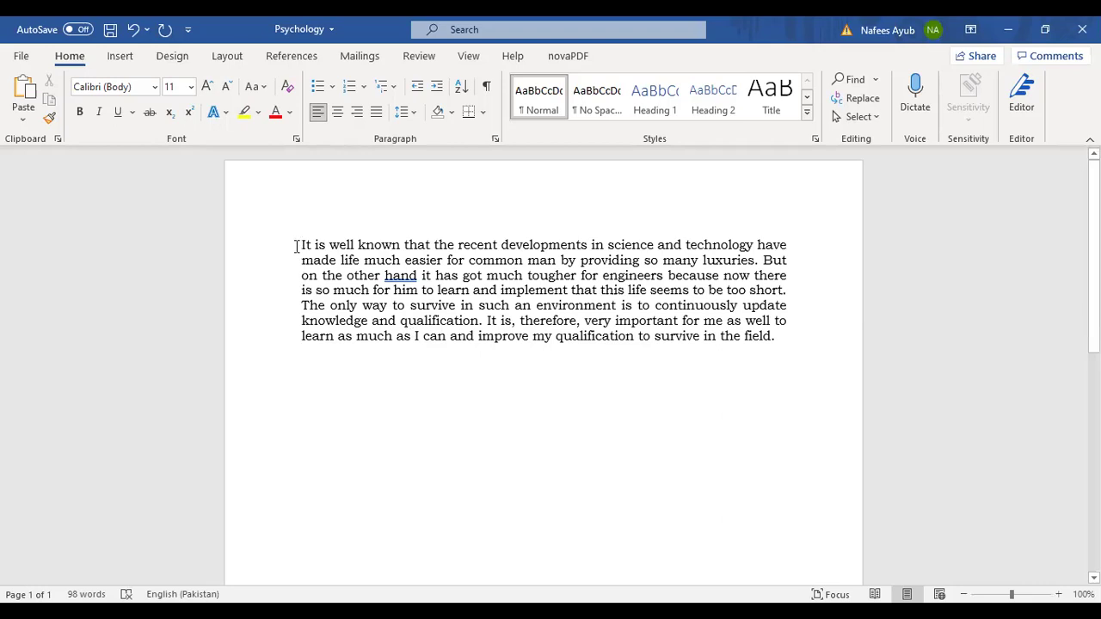
left_click_drag(300, 245, 351, 243)
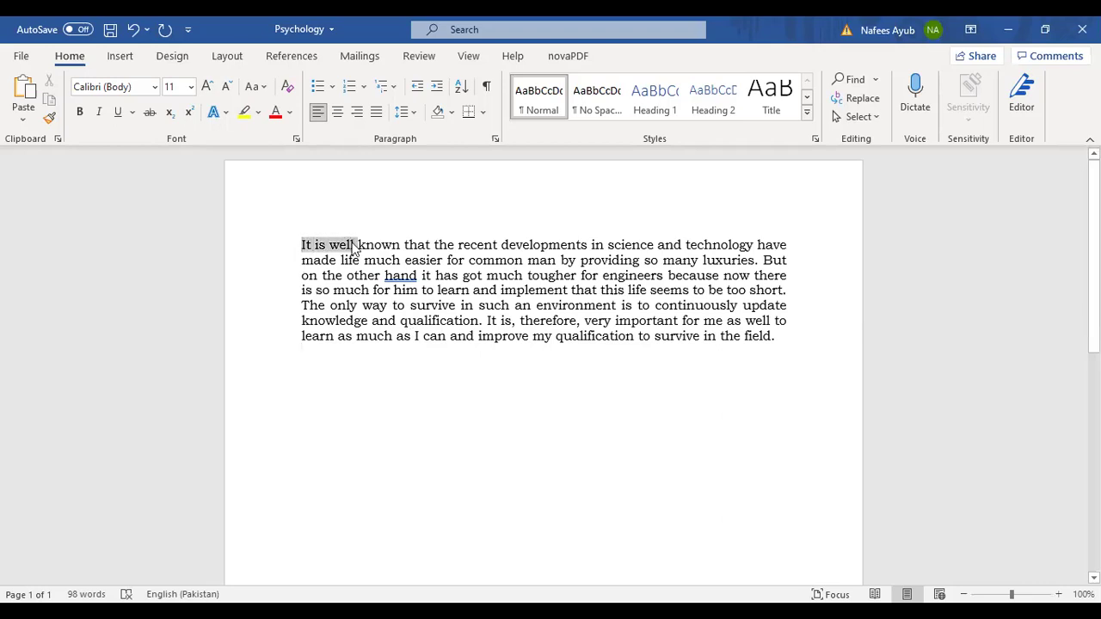
left_click(303, 246)
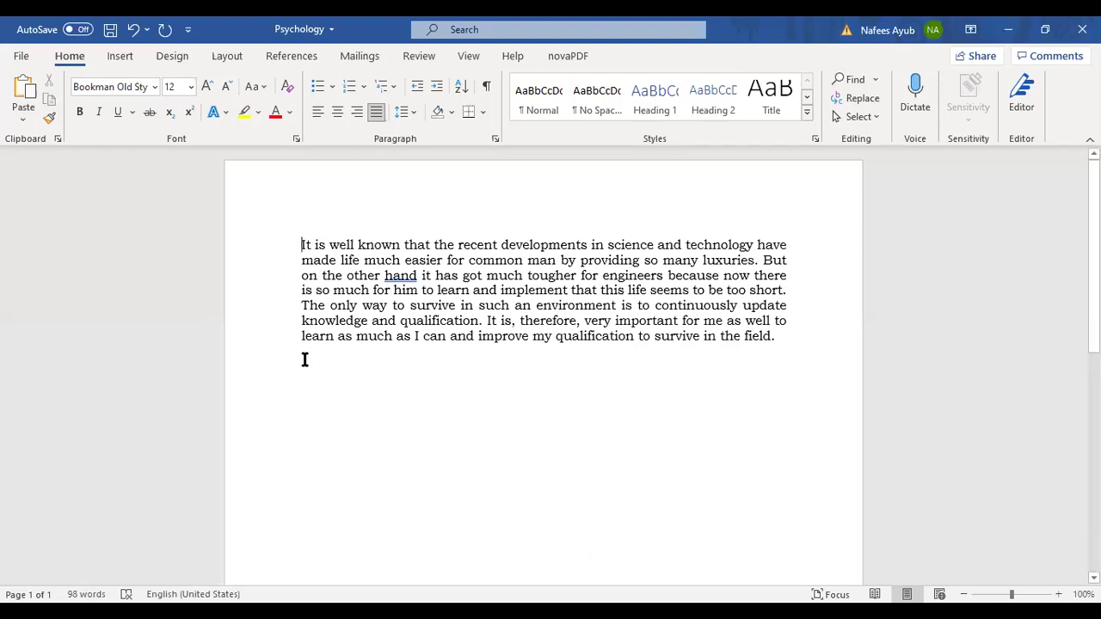
Create a new blank document
left_click(22, 59)
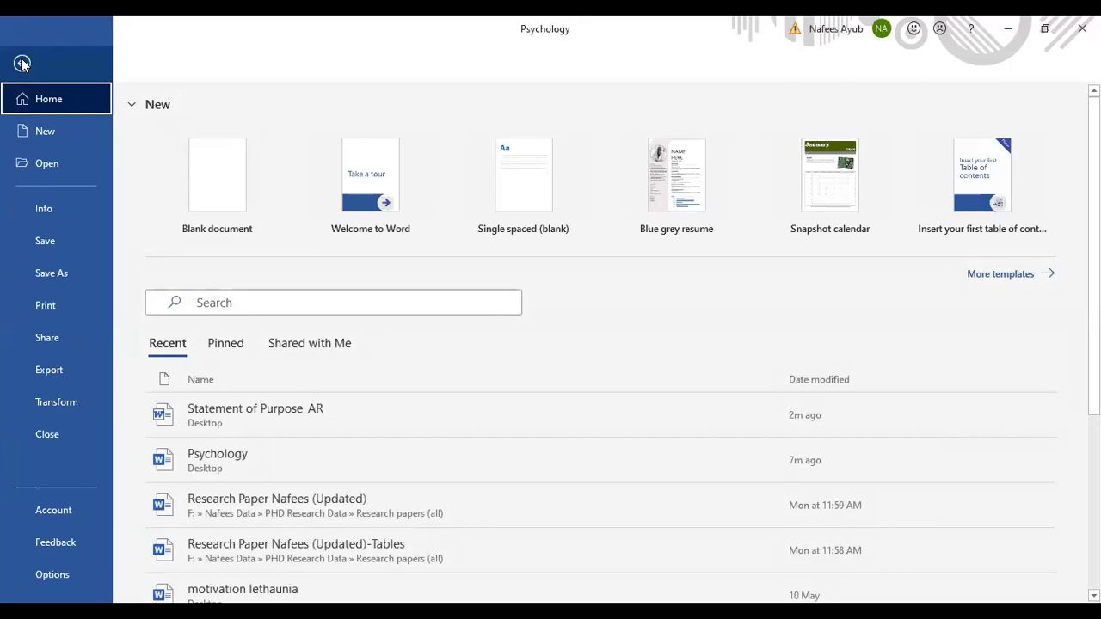
left_click(44, 132)
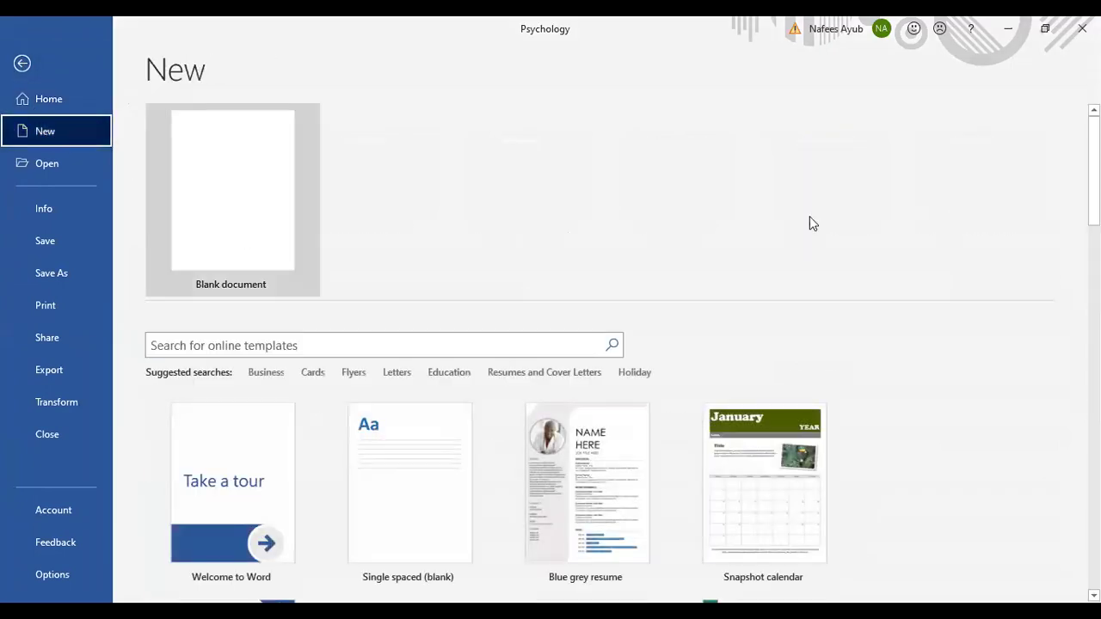
left_click(276, 184)
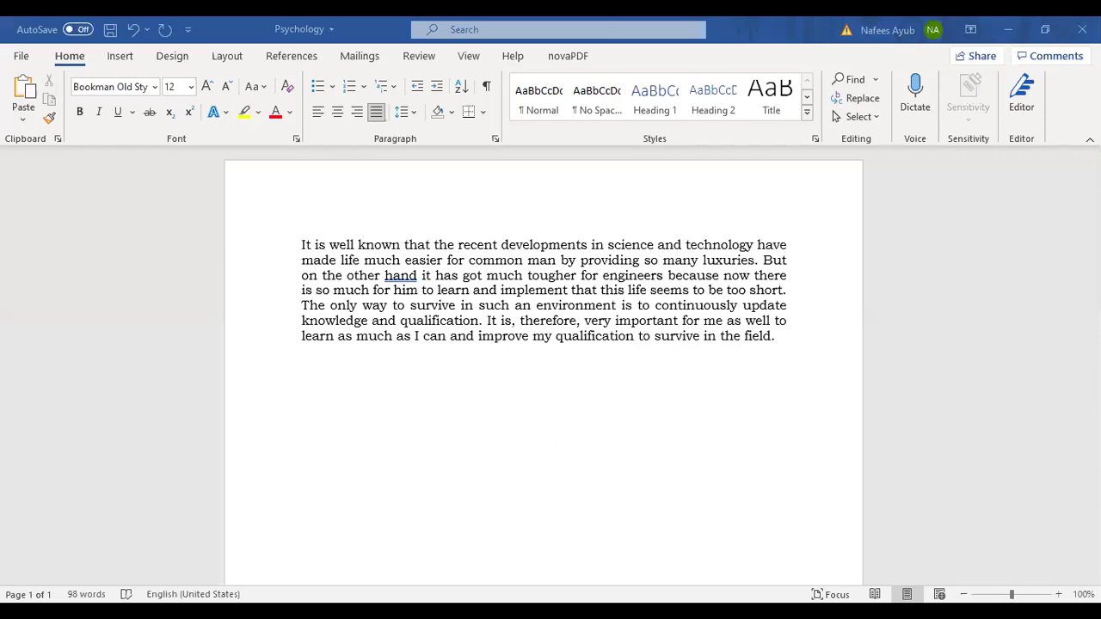
Save the new document to the Desktop under the file name "Computer Skills"
key("ctrl+s")
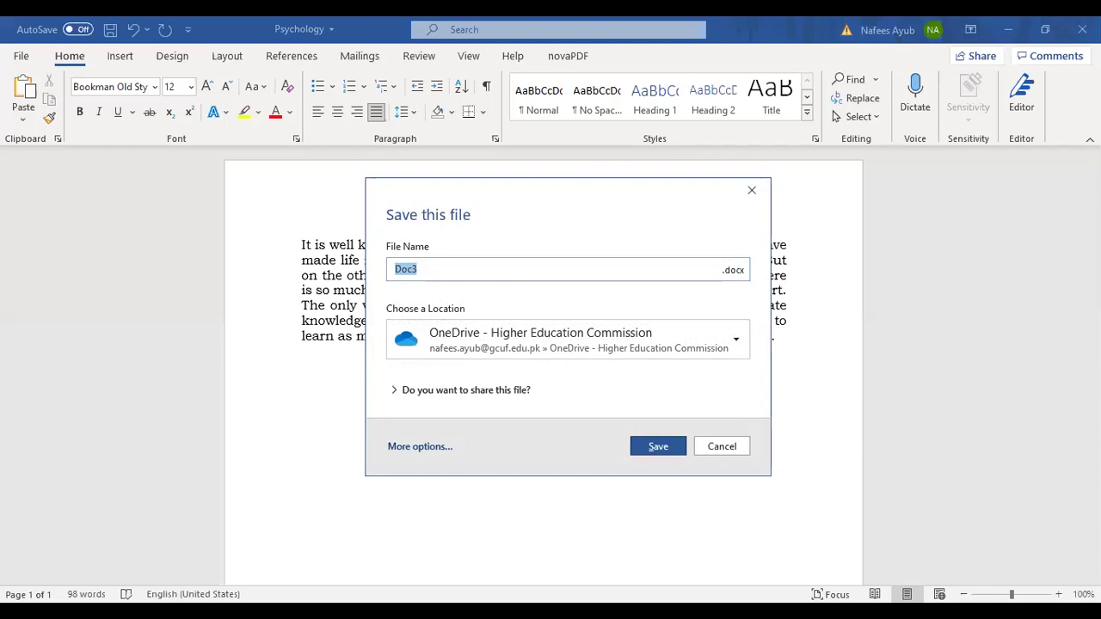
type("Computer")
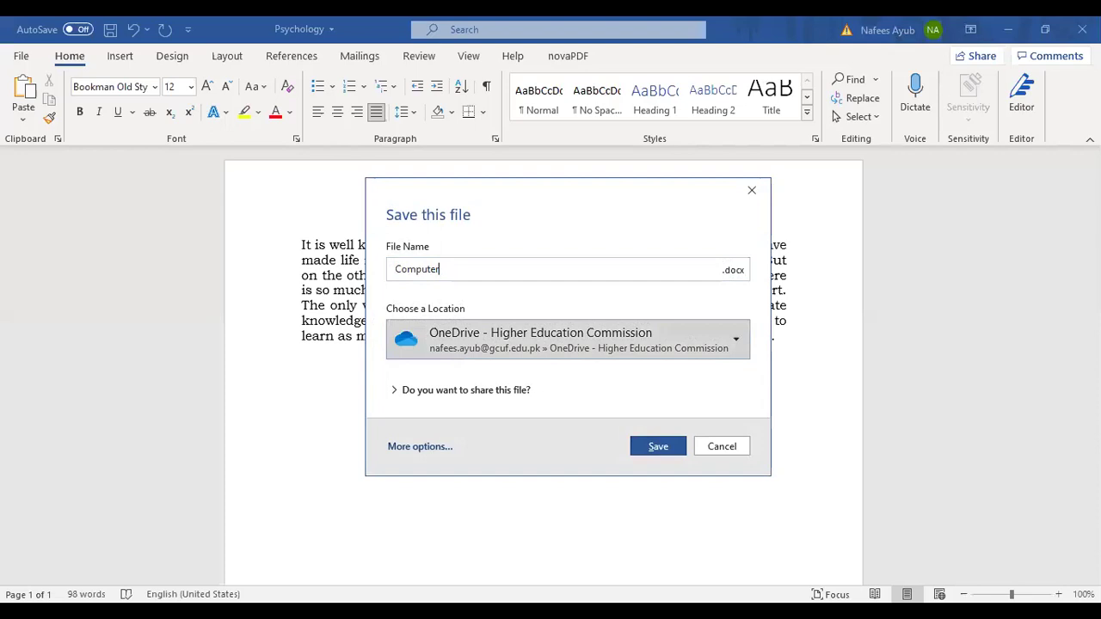
left_click(736, 340)
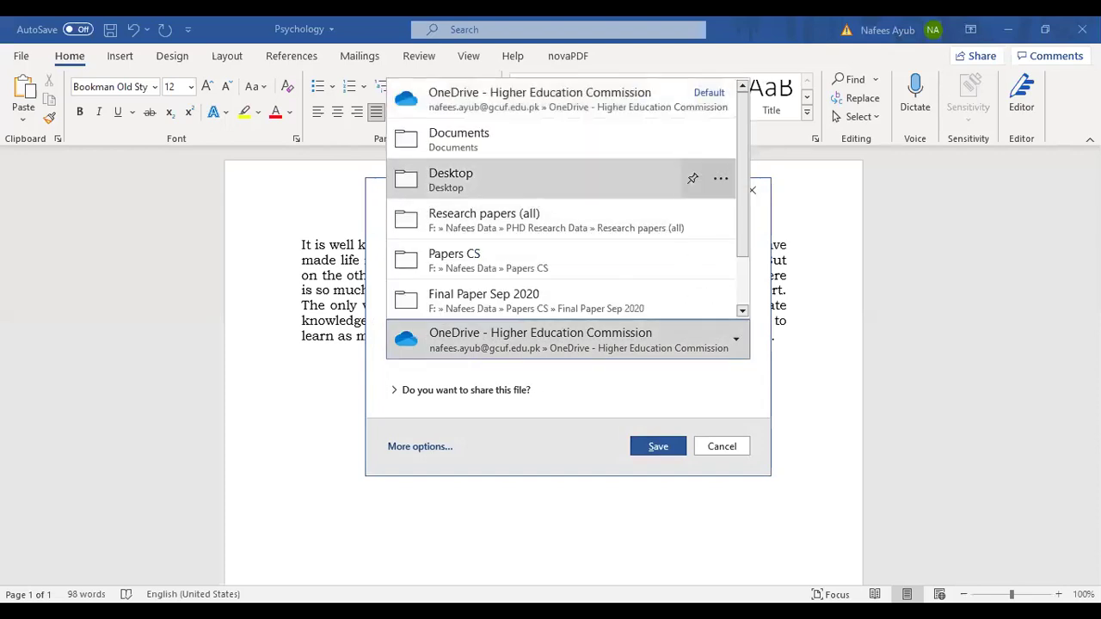
left_click(482, 179)
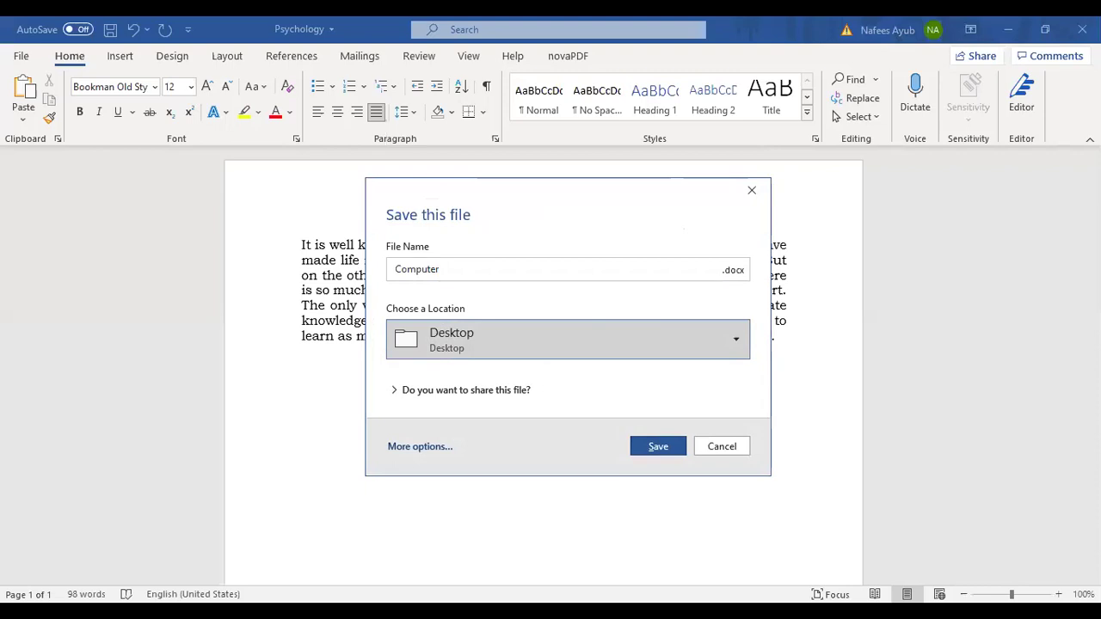
left_click(464, 269)
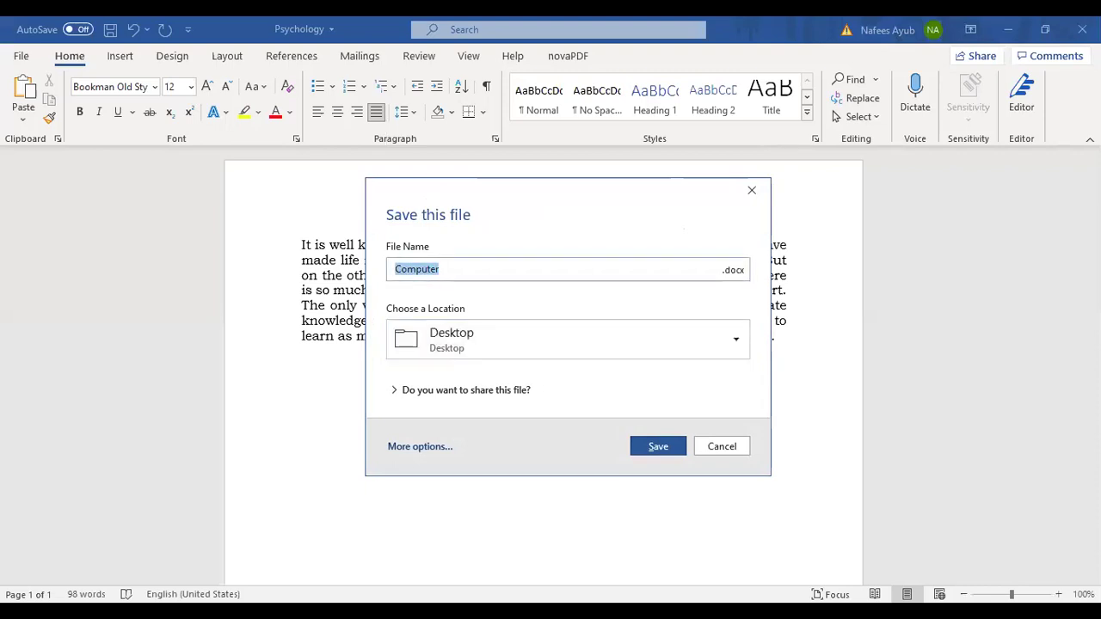
key("End")
type("Skills")
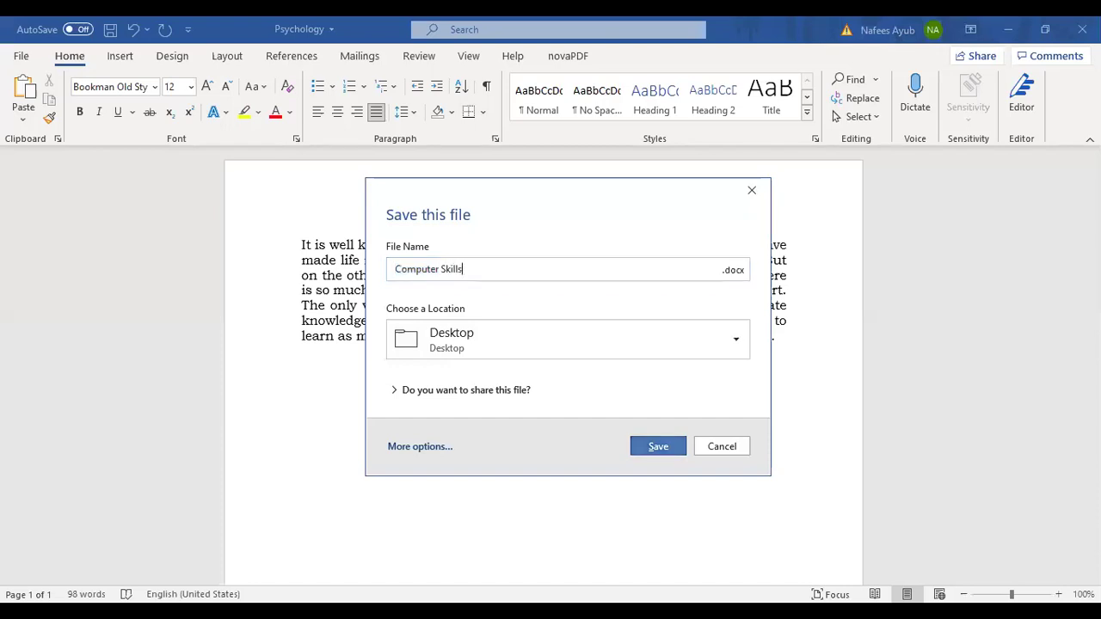
left_click(643, 444)
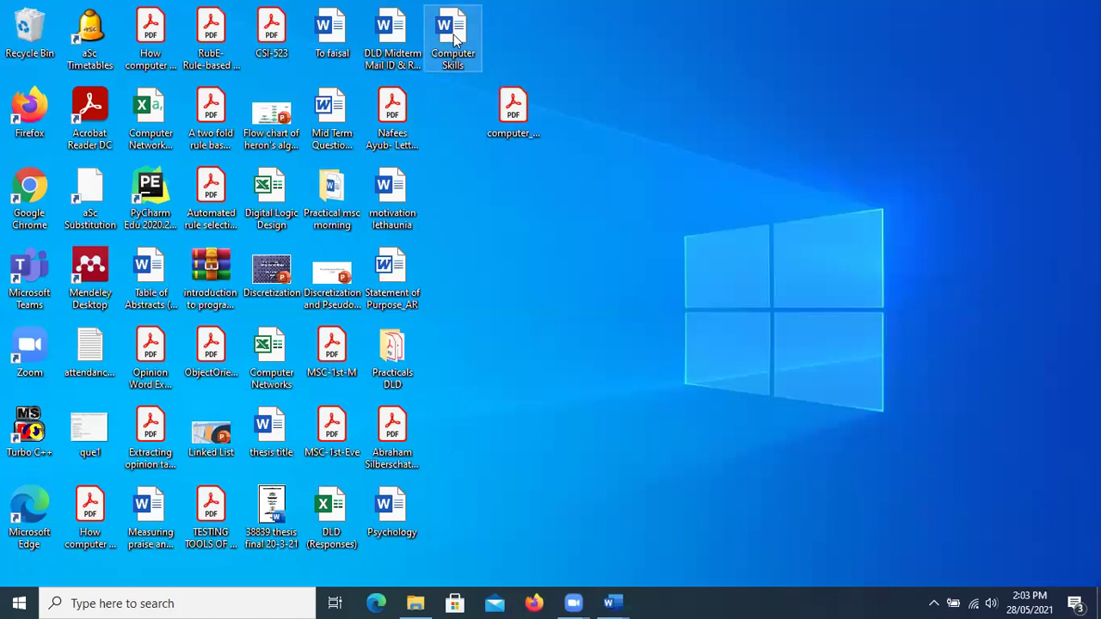
Open the Computer Skills document from the desktop
mouse_move(458, 58)
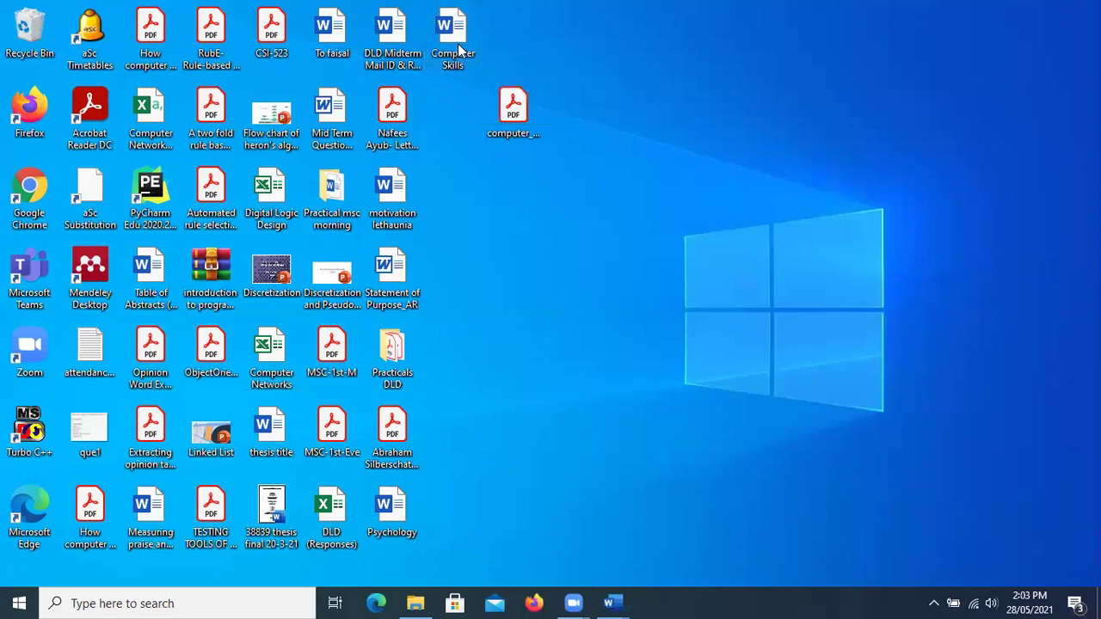
double_click(458, 43)
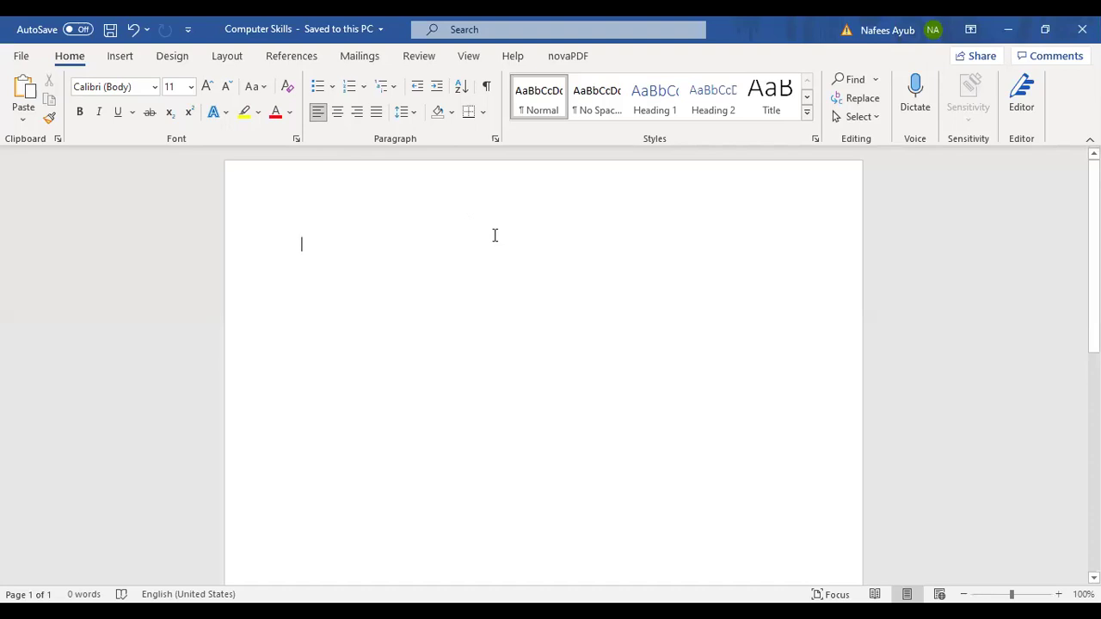
Write "My name is abc, I belong to fsd. I worked a;ldka;lfjk" on the first line and save the document
type("My name")
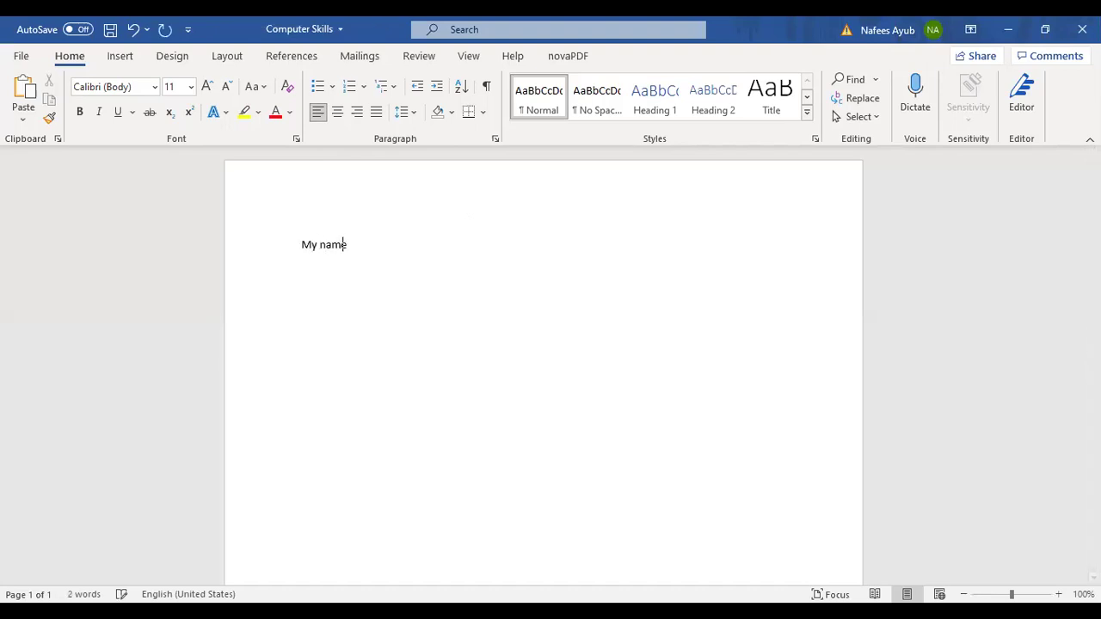
type(" is abc, I belong to fs")
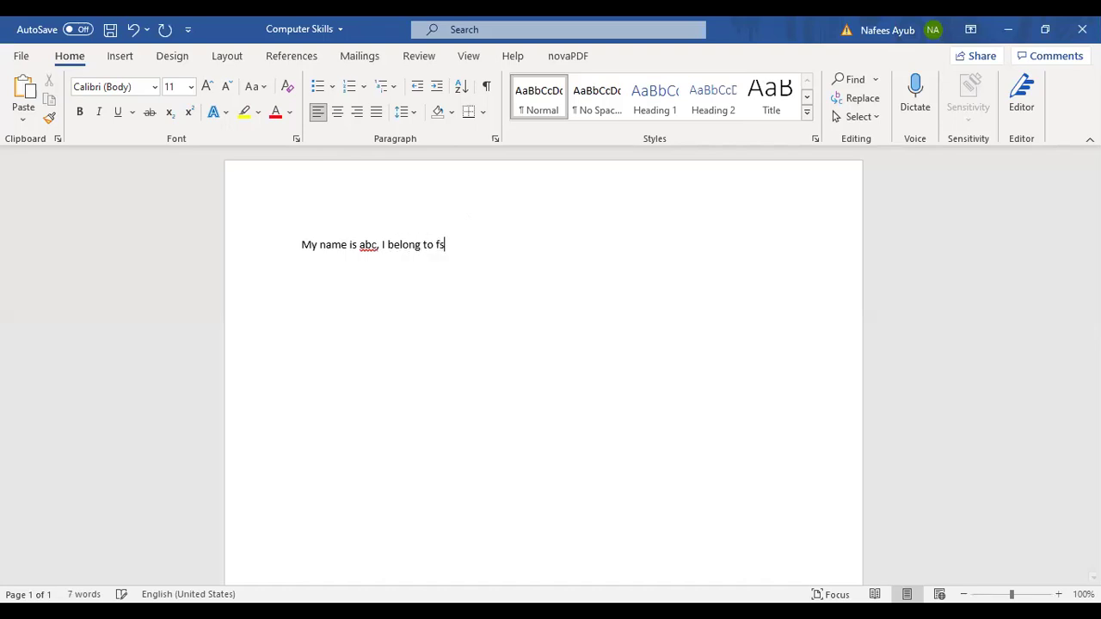
type("d. I worked a;ldka;lfjk")
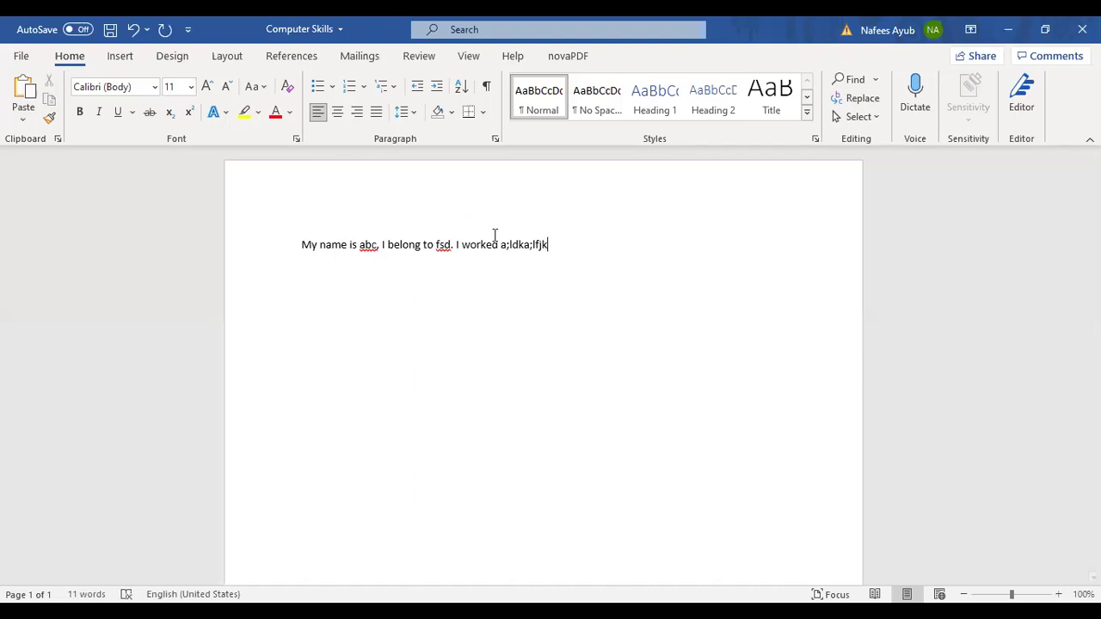
key("ctrl+s")
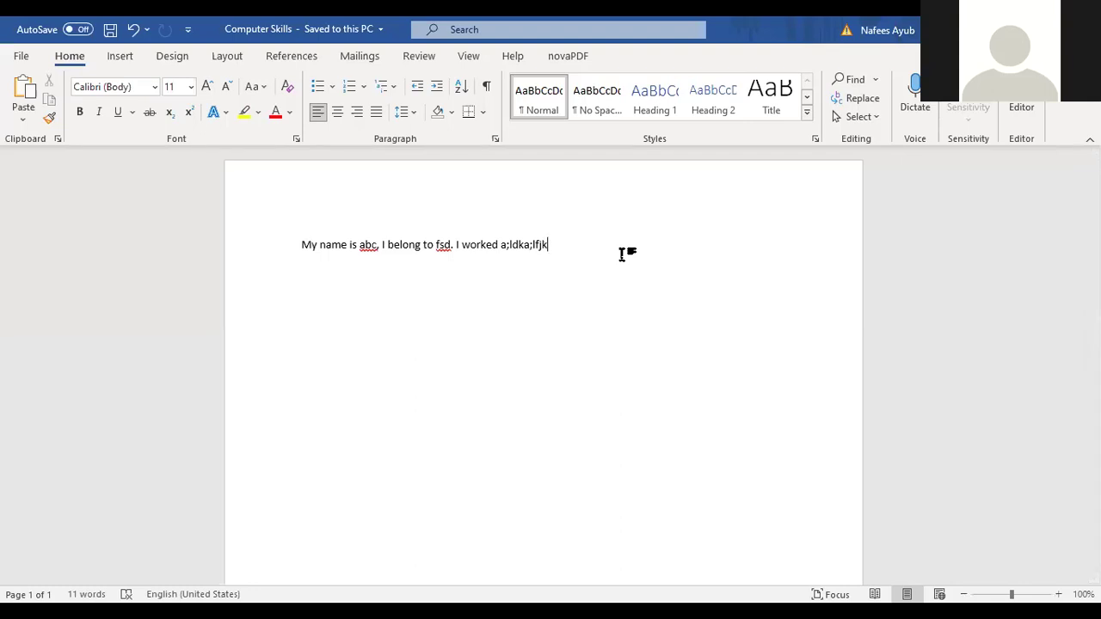
Add the lines "Jafl;dkjfa;lk" and "Kf;aldkj;a" below the first line, saving the document after each one
key("Return")
type("Jafl;dkjfa;lk")
key("ctrl+s")
key("Return")
type("kf;aldkj;a")
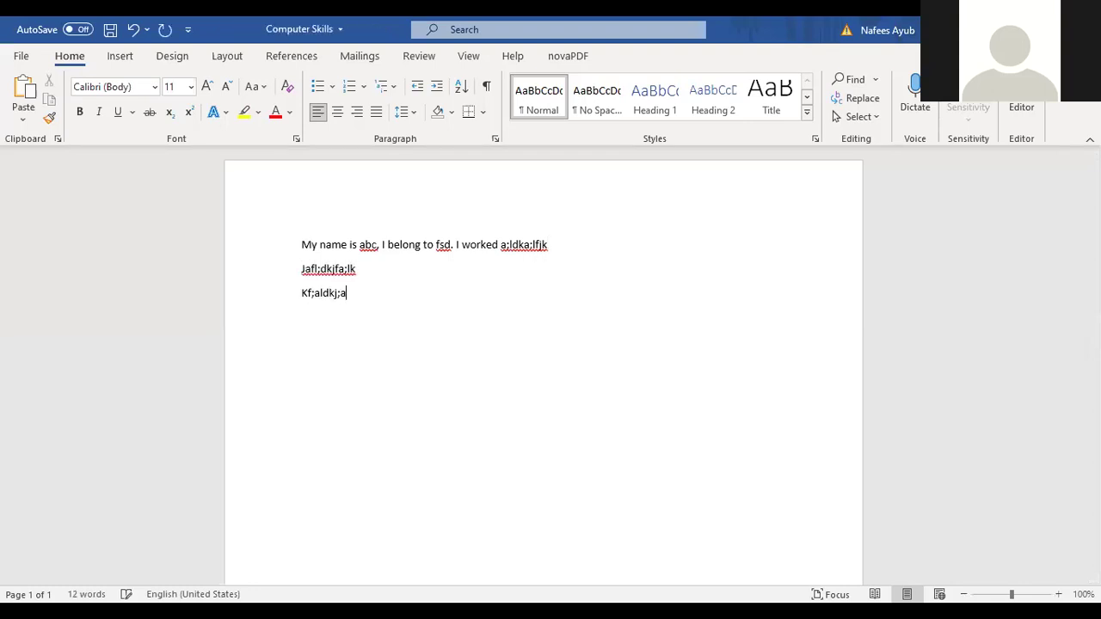
key("ctrl+s")
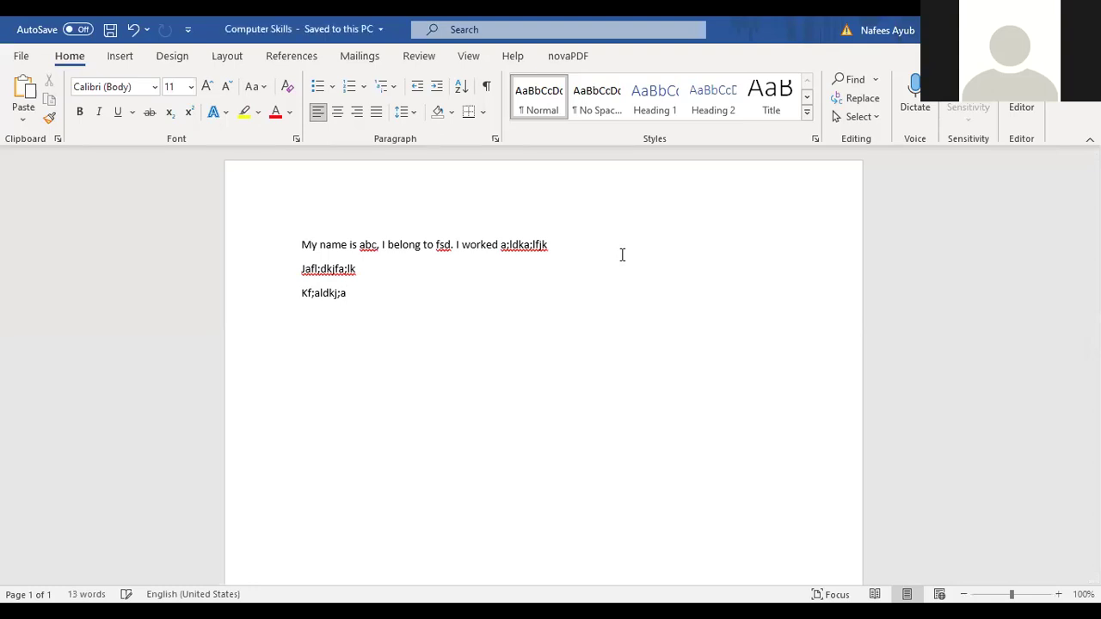
Add a fourth line reading "Kfj;asld;jf" and close the document
key("Return")
type("kfj;asld;jf")
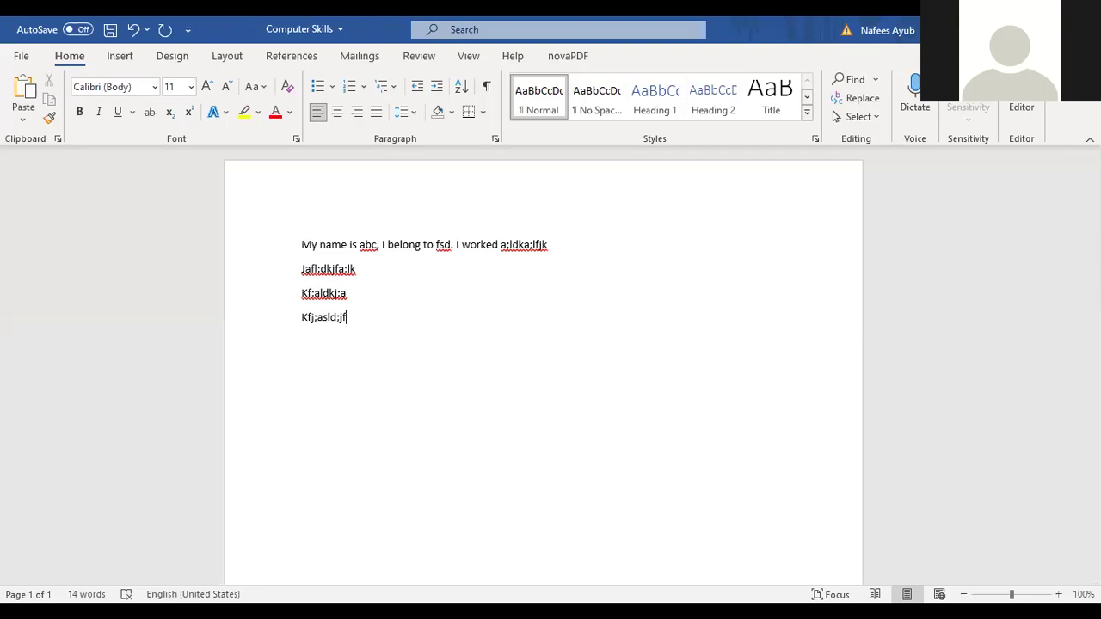
left_click(1081, 29)
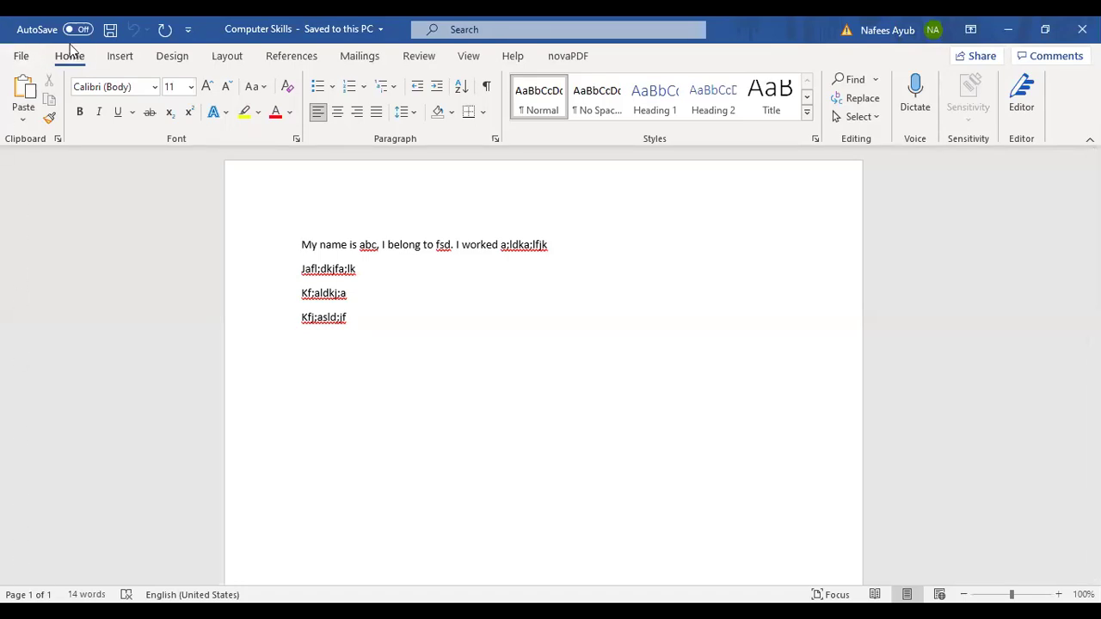
left_click(21, 55)
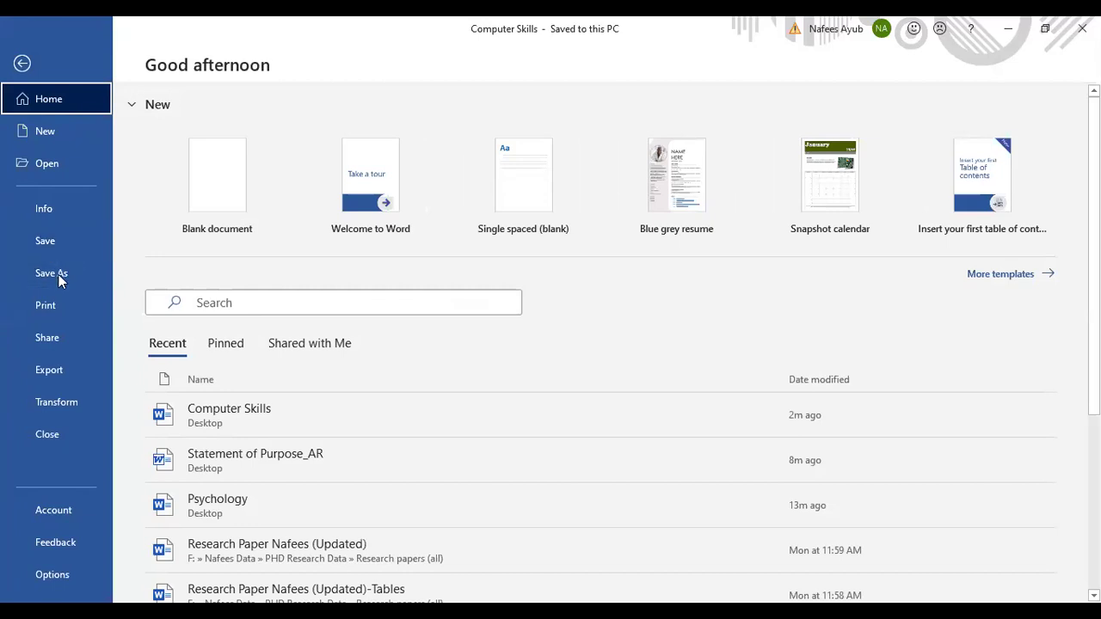
key("Escape")
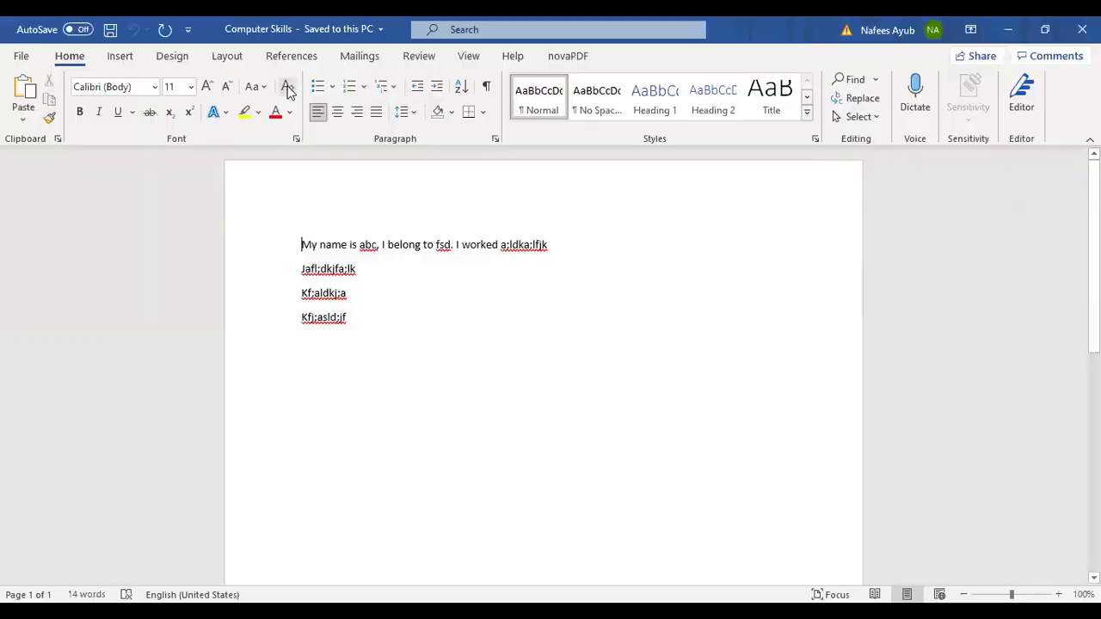